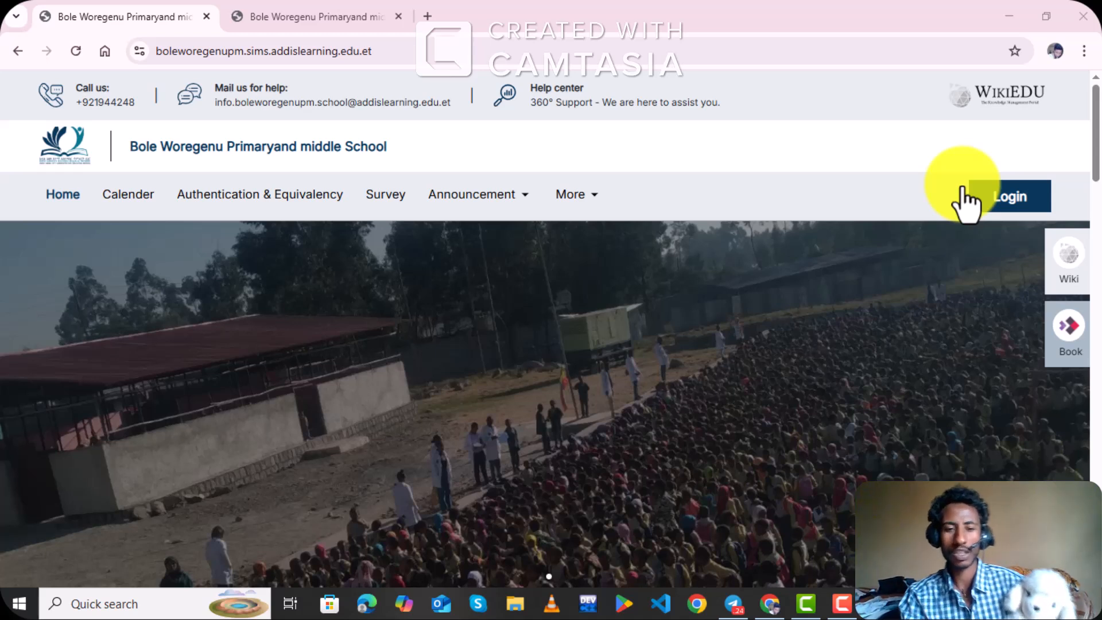
- Log in to the school's account with the saved e-mail and the account password, checking the password before continuing
click(1003, 209)
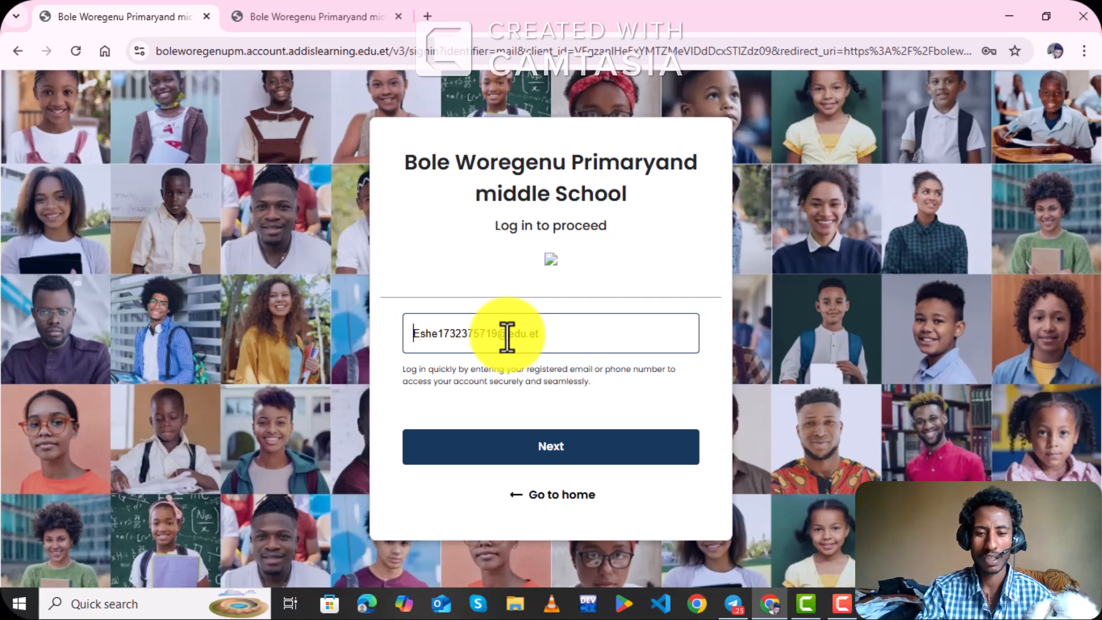
click(552, 448)
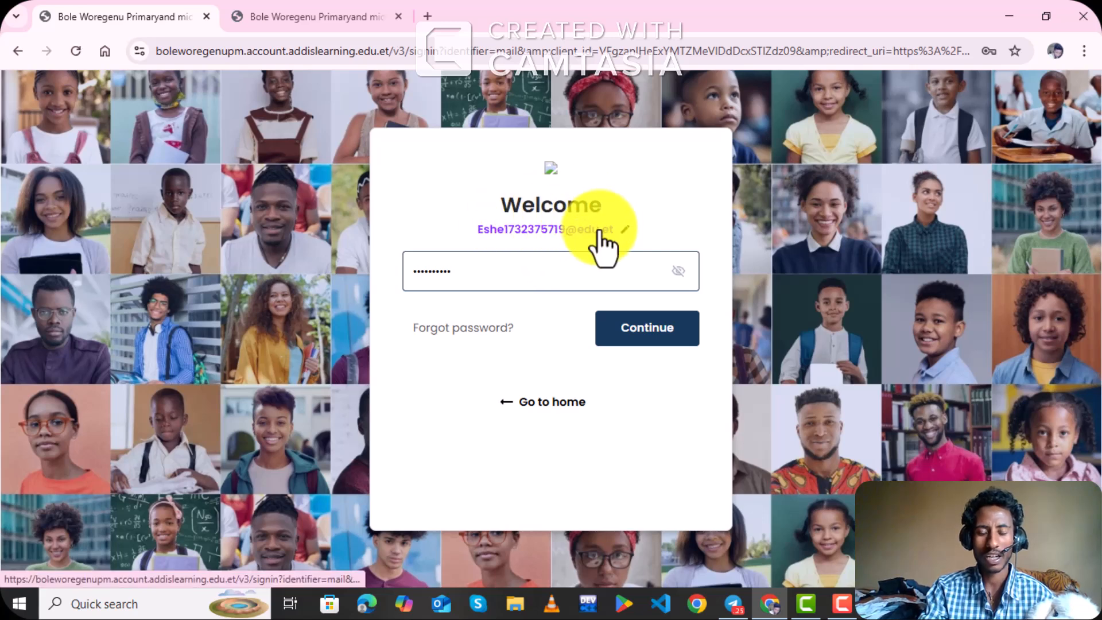
click(643, 280)
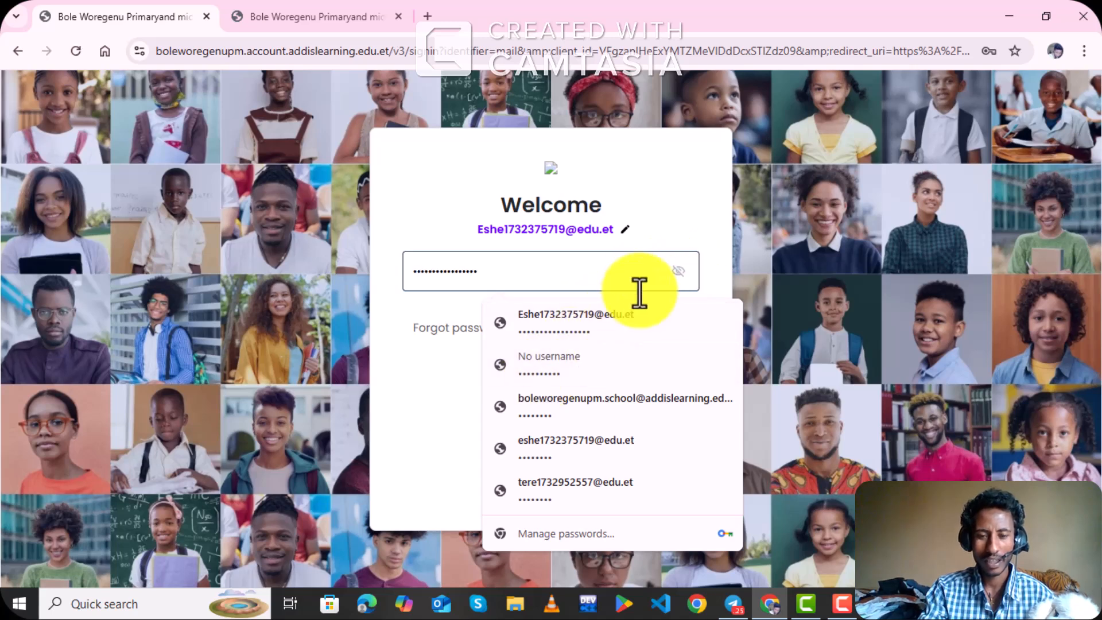
click(683, 269)
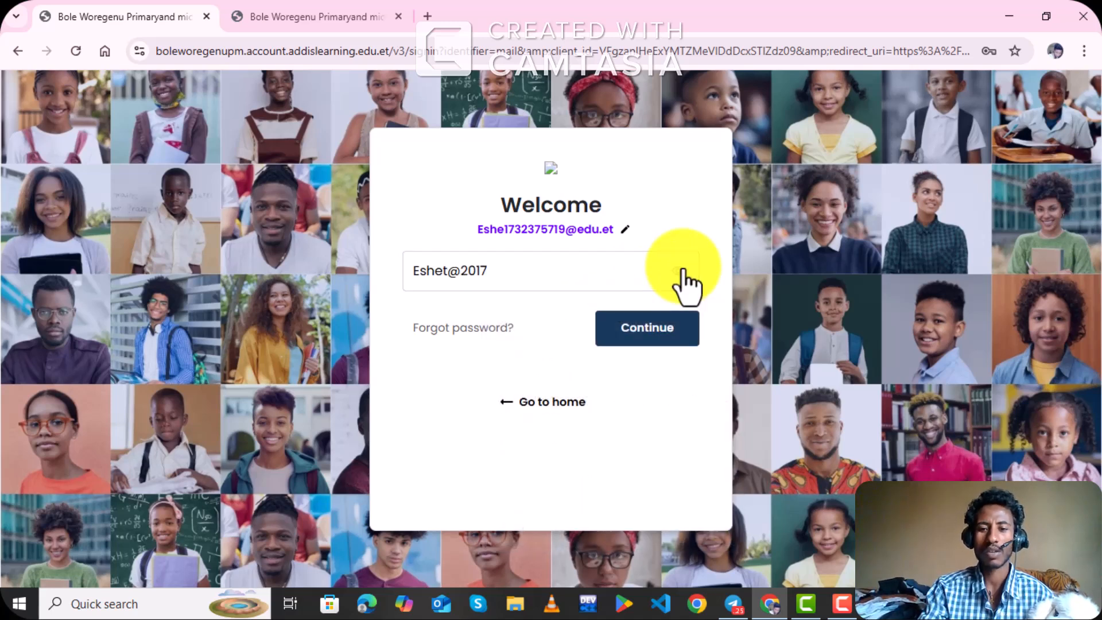
click(681, 271)
click(646, 338)
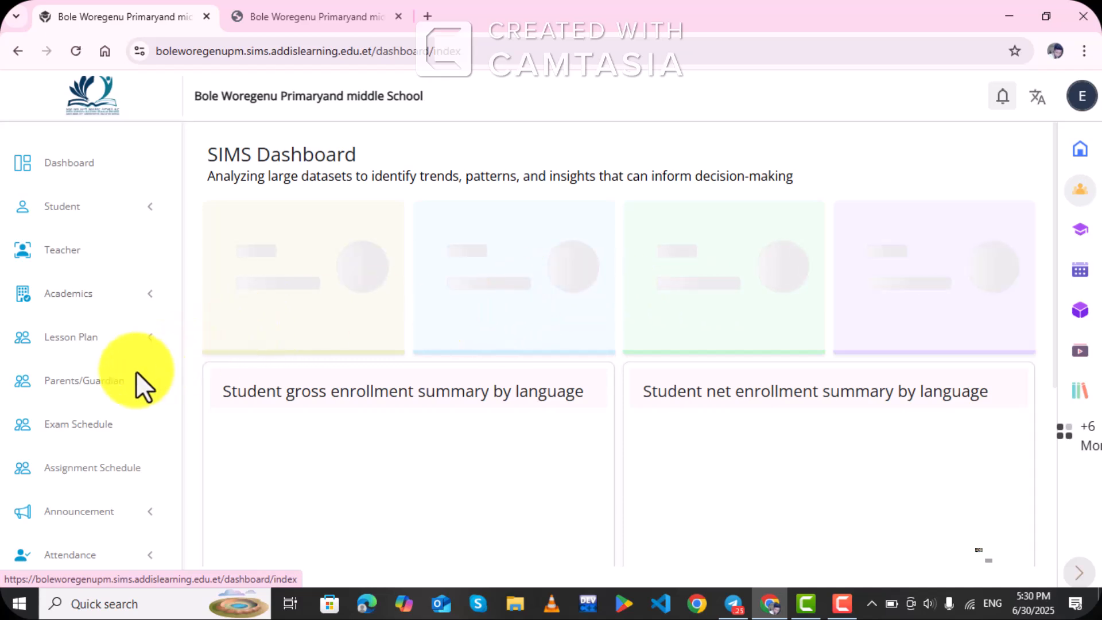
- Open the Continuous Assessment page of the Mark section
scroll(95, 411, down, 8)
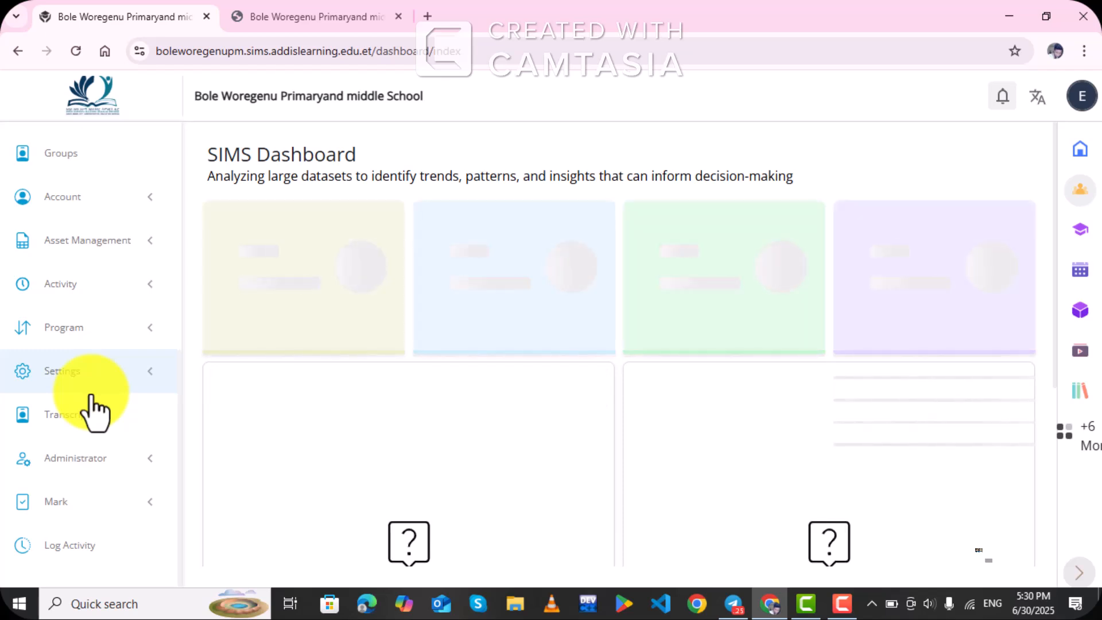
click(147, 508)
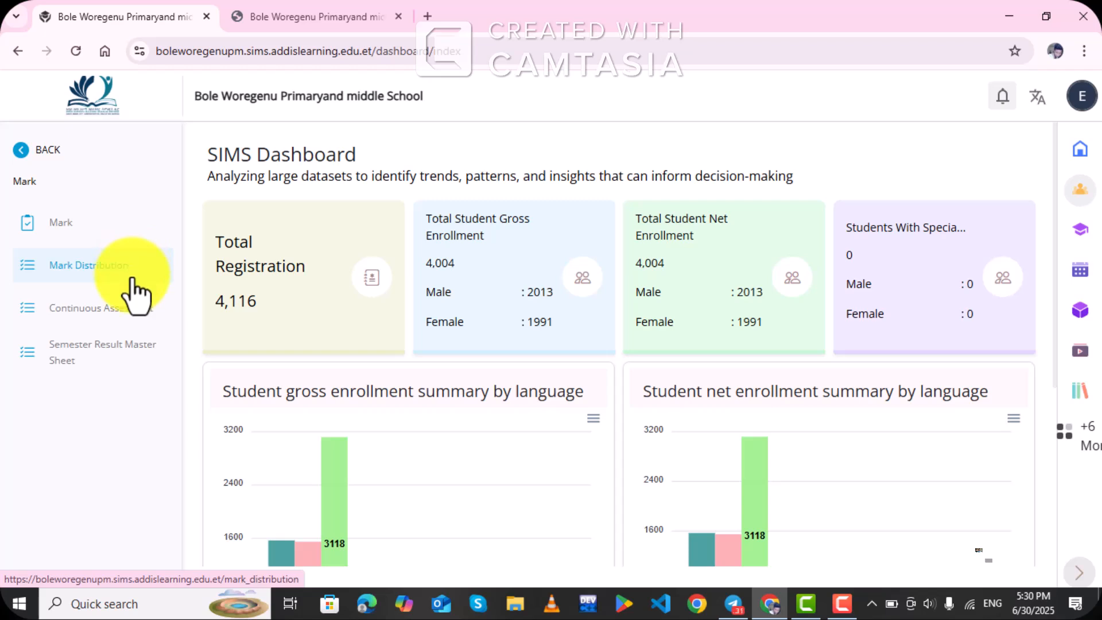
click(138, 327)
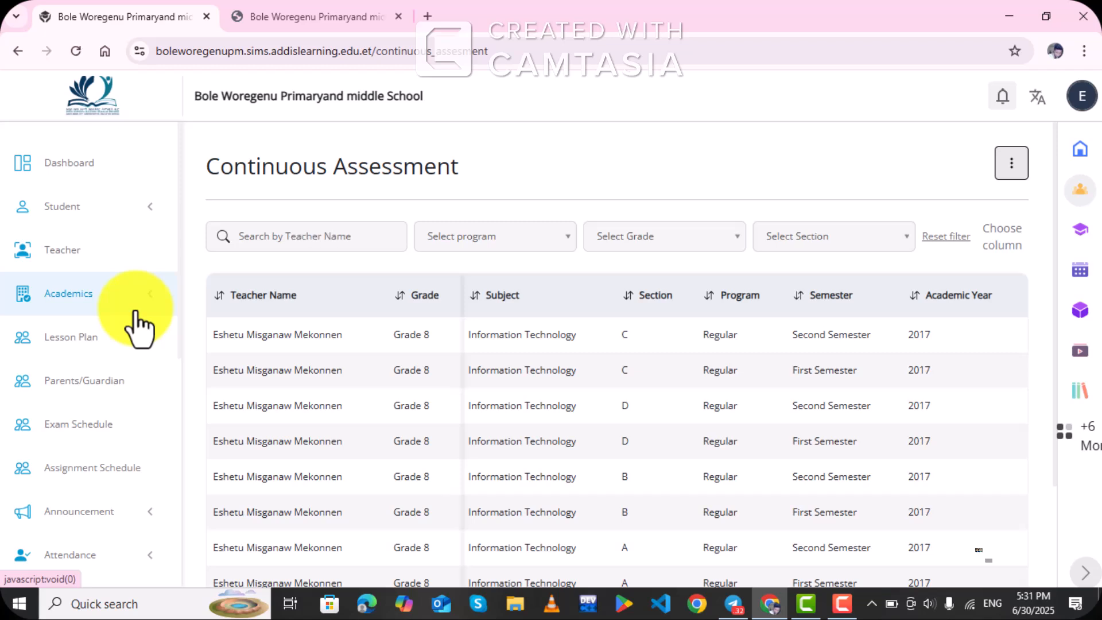
- Open mark entry for the Grade 5 section B Mathematics second semester record on the list's second page
scroll(136, 314, down, 1)
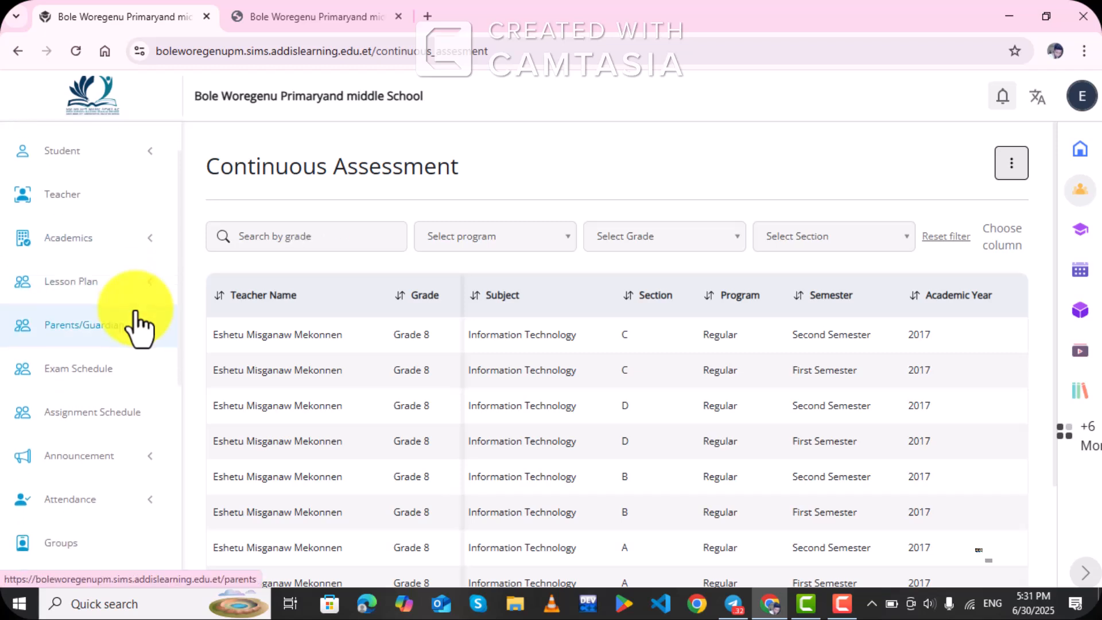
scroll(445, 347, down, 2)
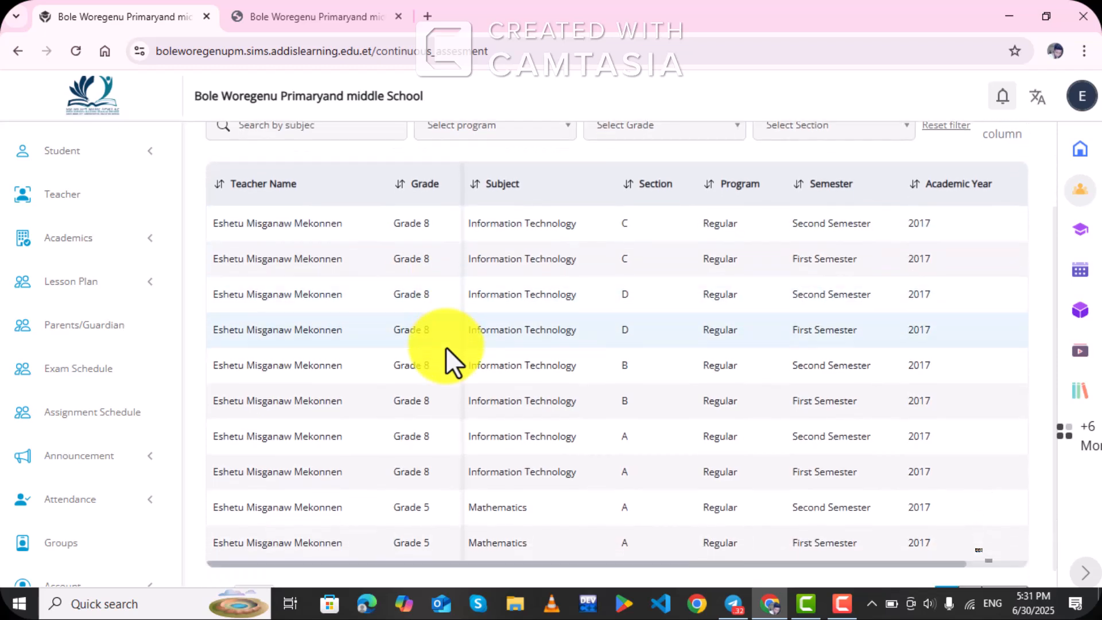
scroll(446, 347, down, 1)
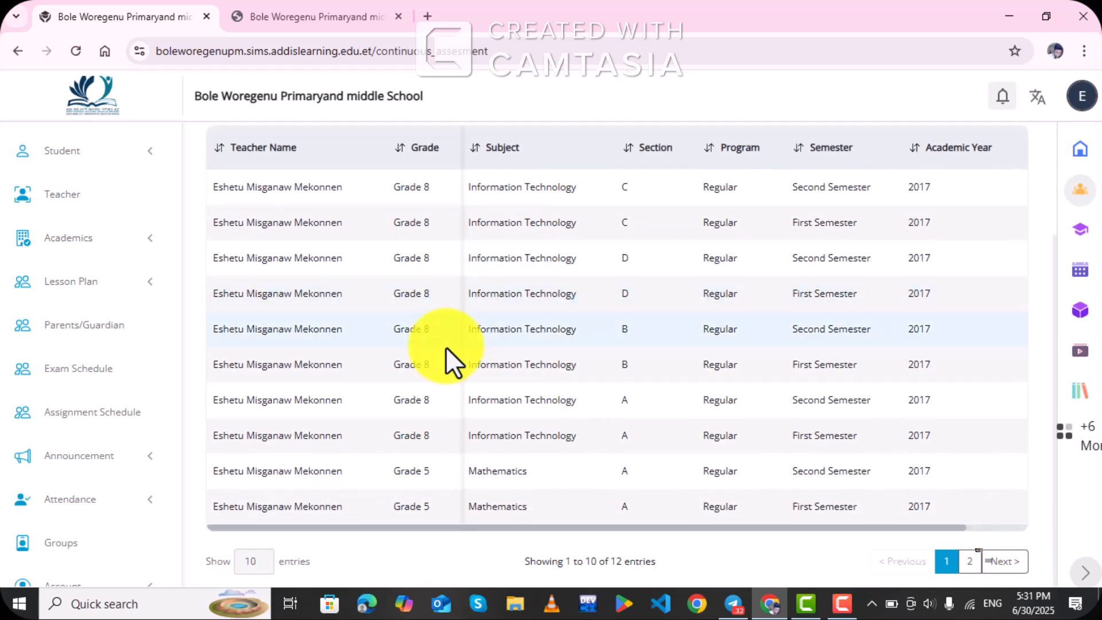
scroll(446, 348, up, 1)
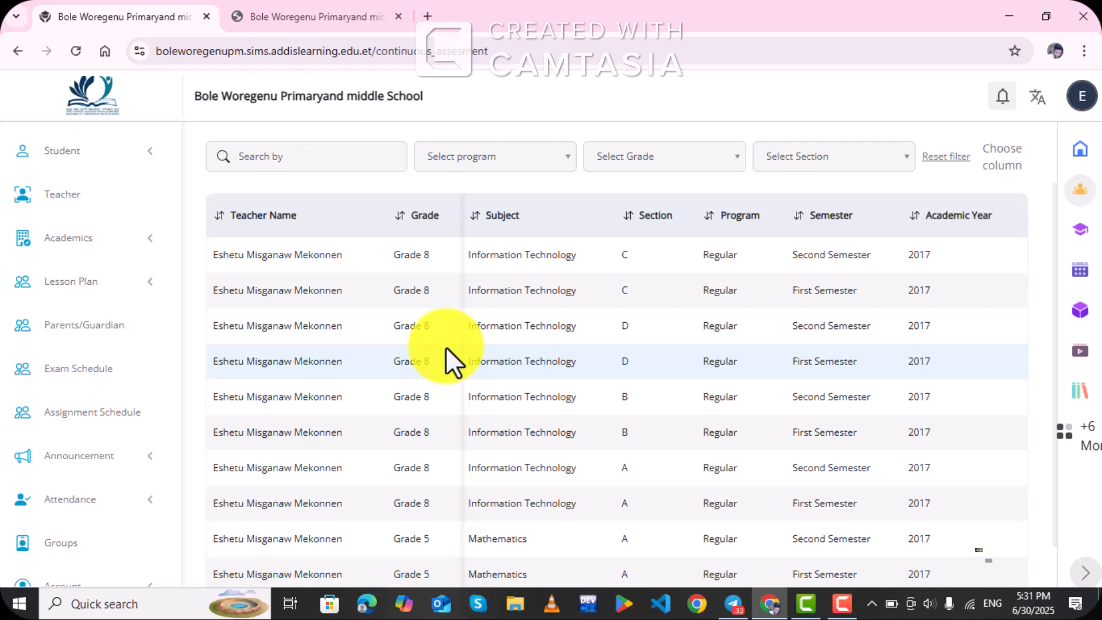
scroll(444, 347, down, 2)
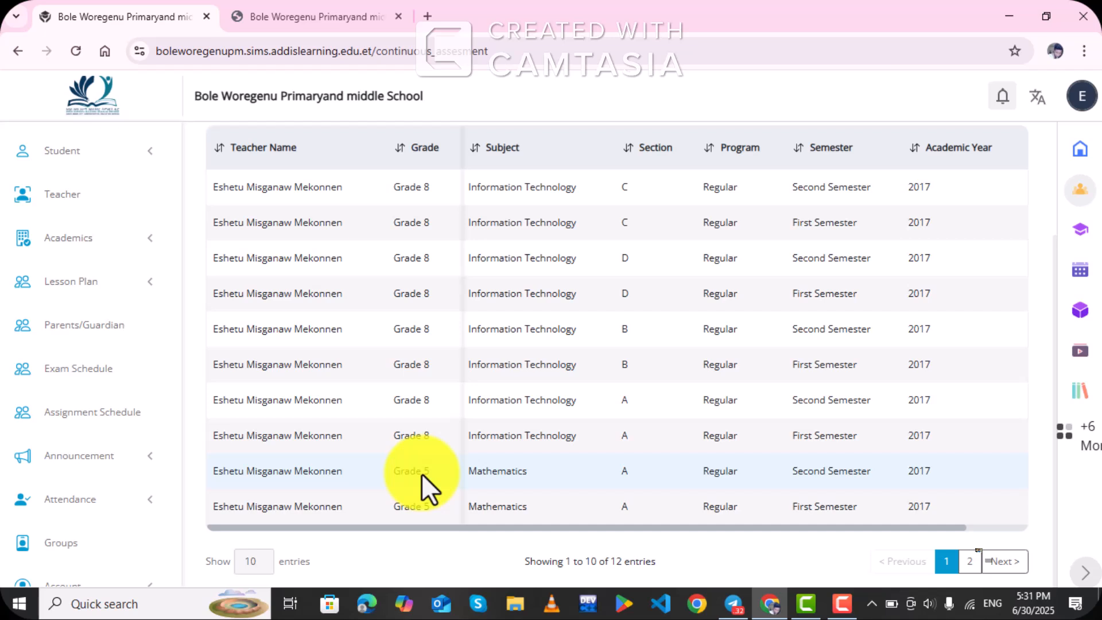
scroll(421, 474, up, 1)
scroll(421, 473, down, 1)
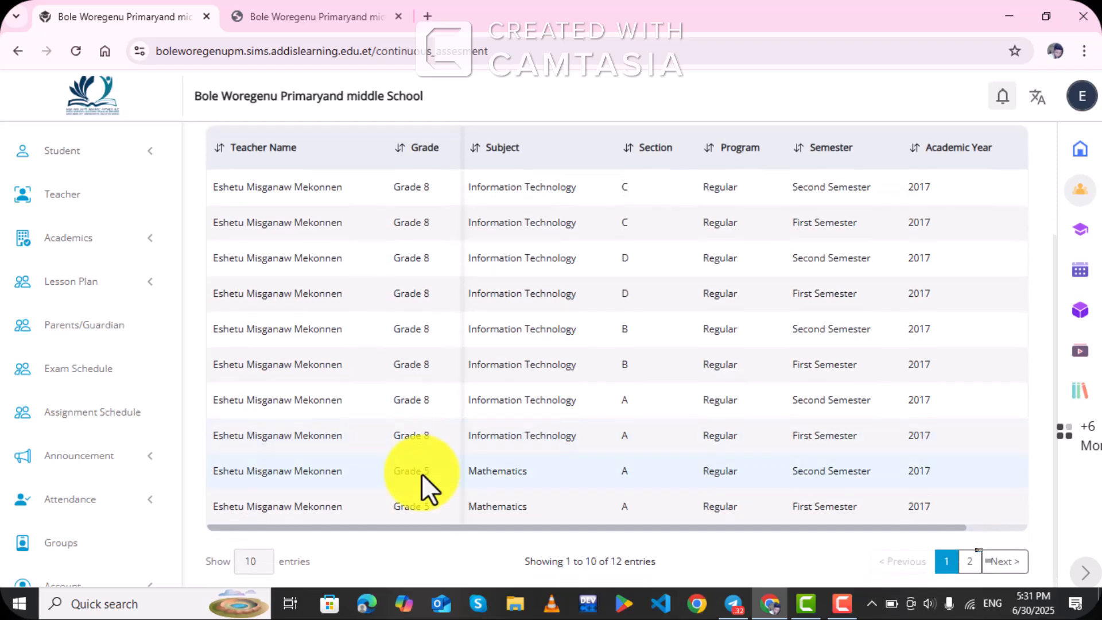
click(971, 562)
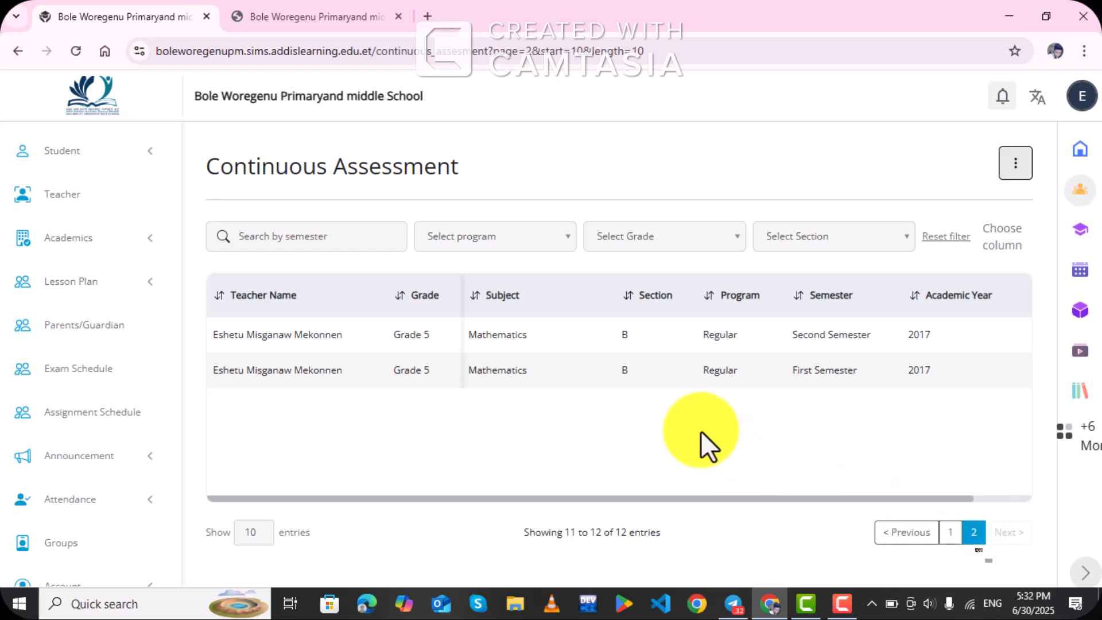
scroll(778, 365, right, 2)
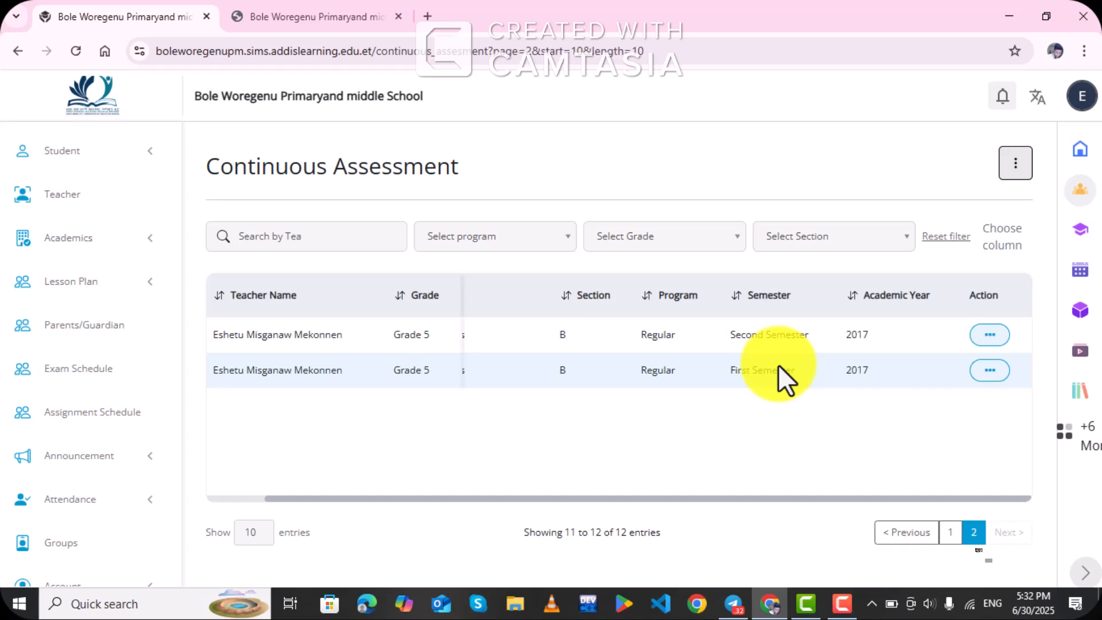
click(986, 336)
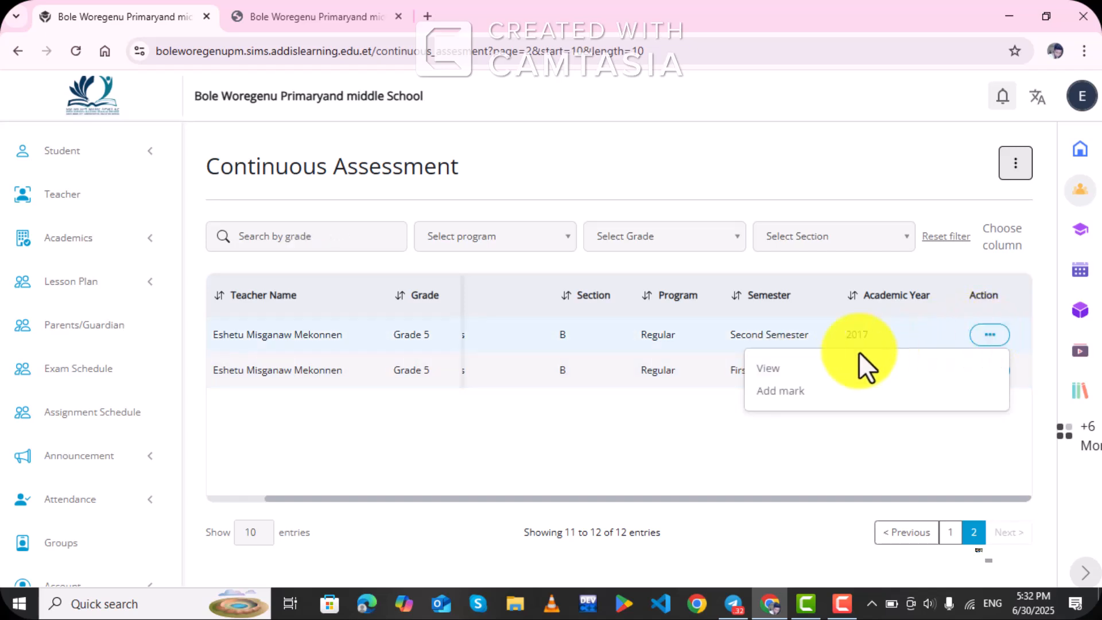
click(770, 392)
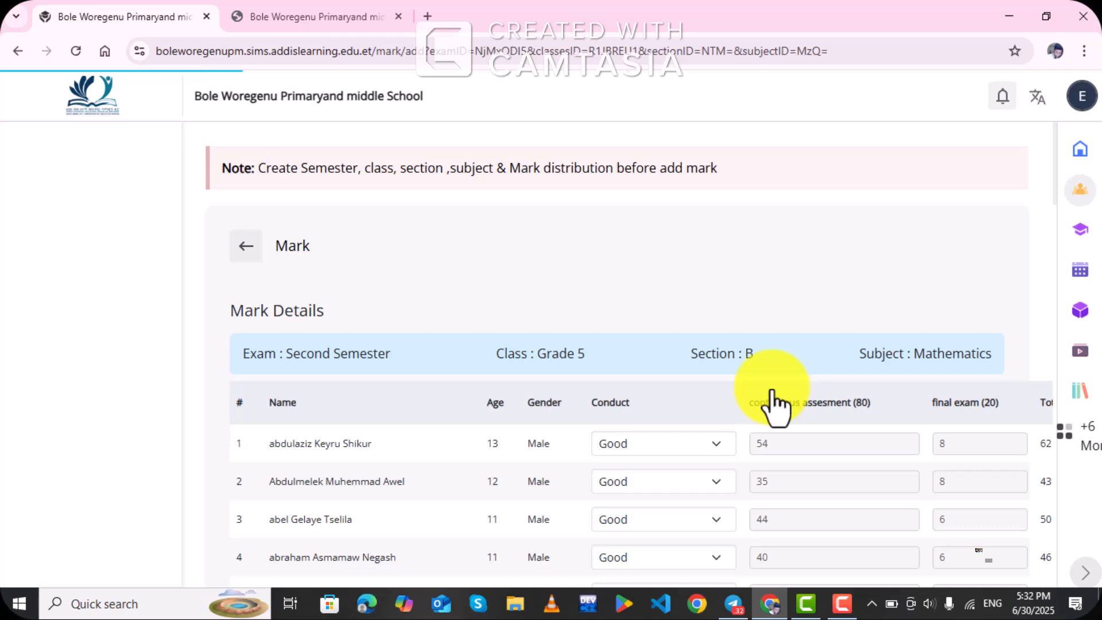
- Try a final exam mark of 9 for the first student, and set it back to 8
scroll(774, 403, down, 4)
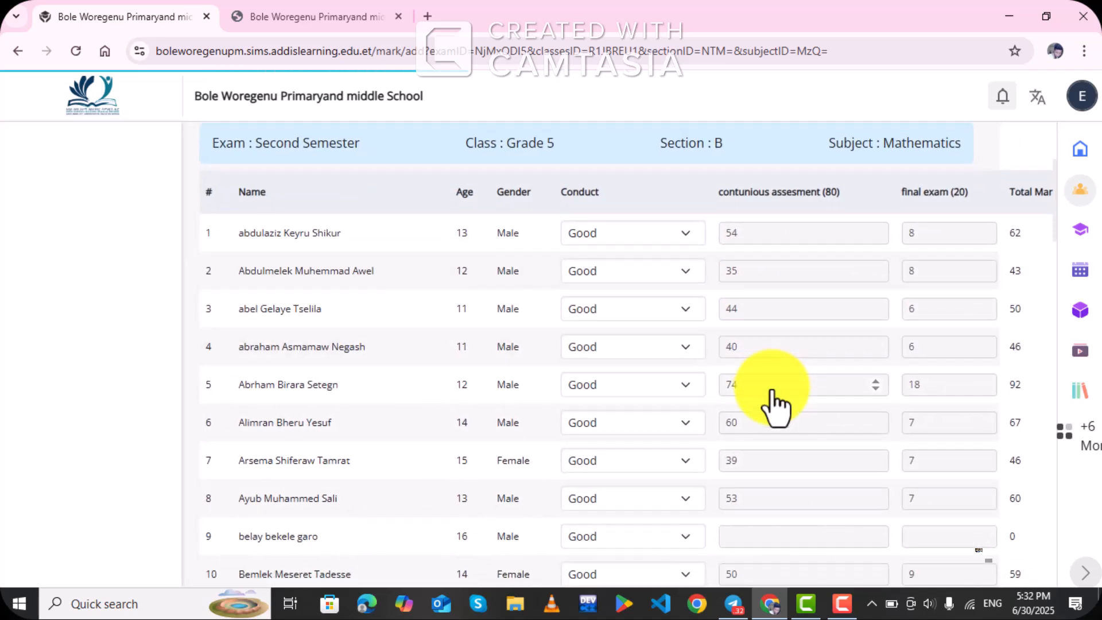
scroll(775, 405, right, 1)
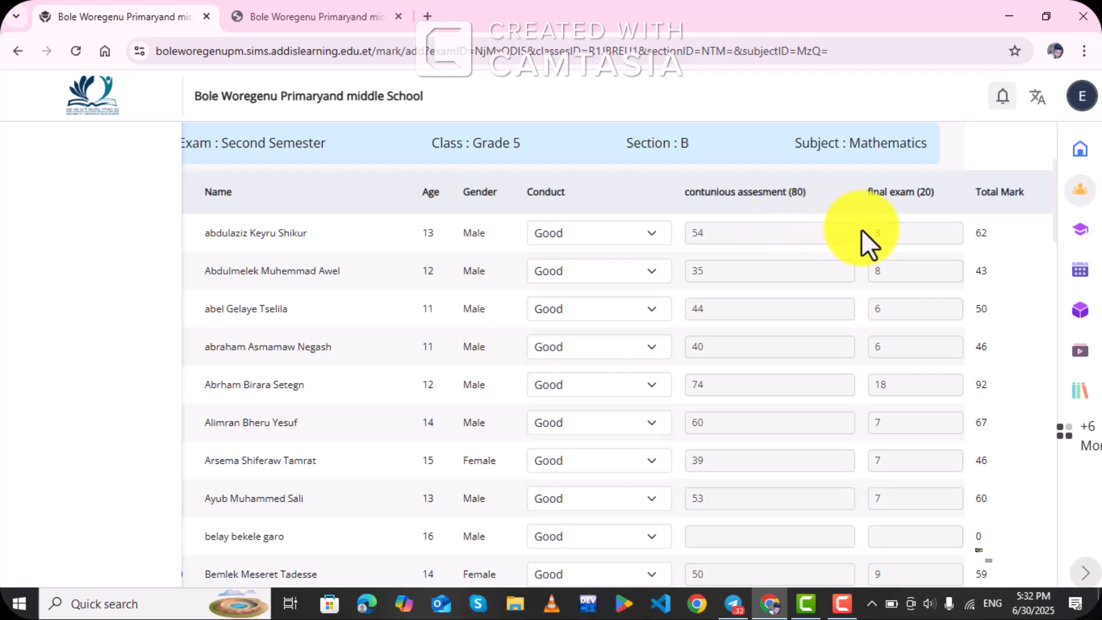
click(905, 237)
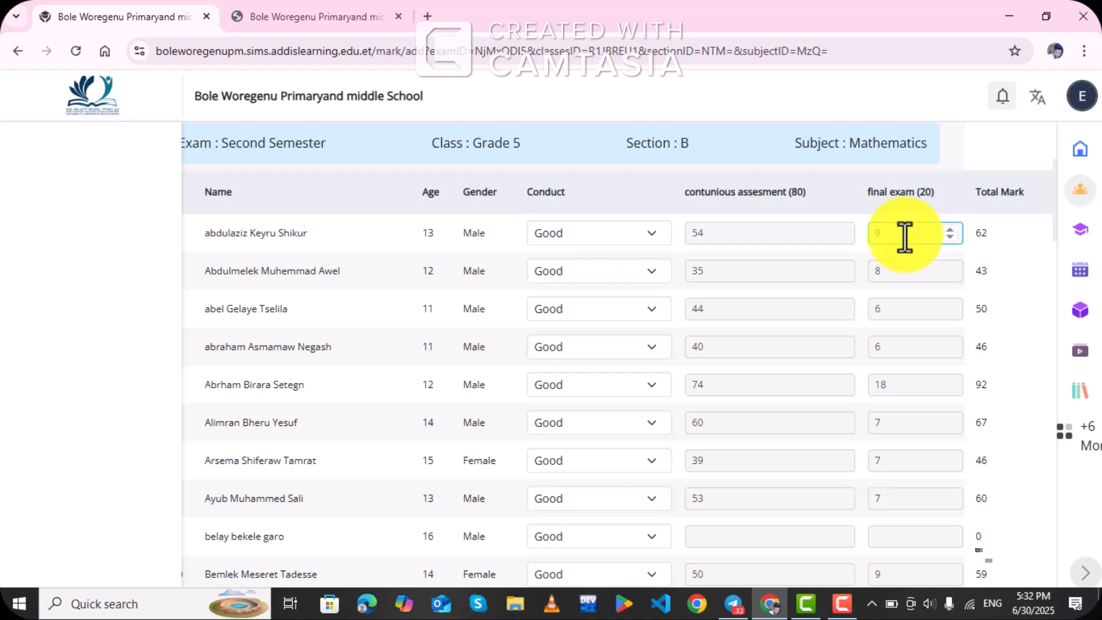
click(913, 270)
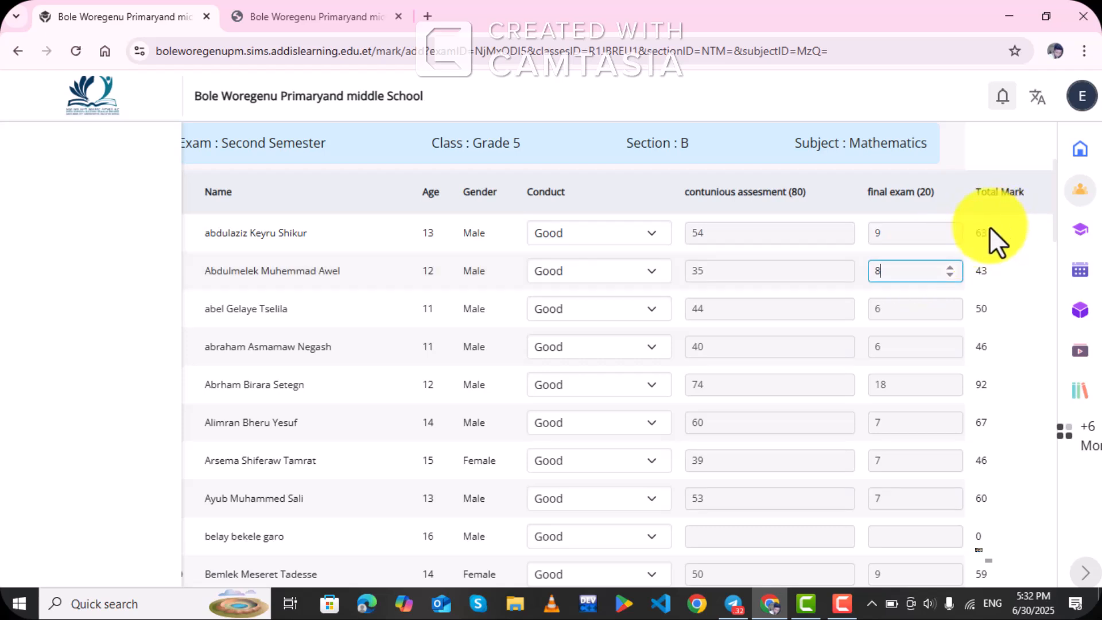
click(905, 233)
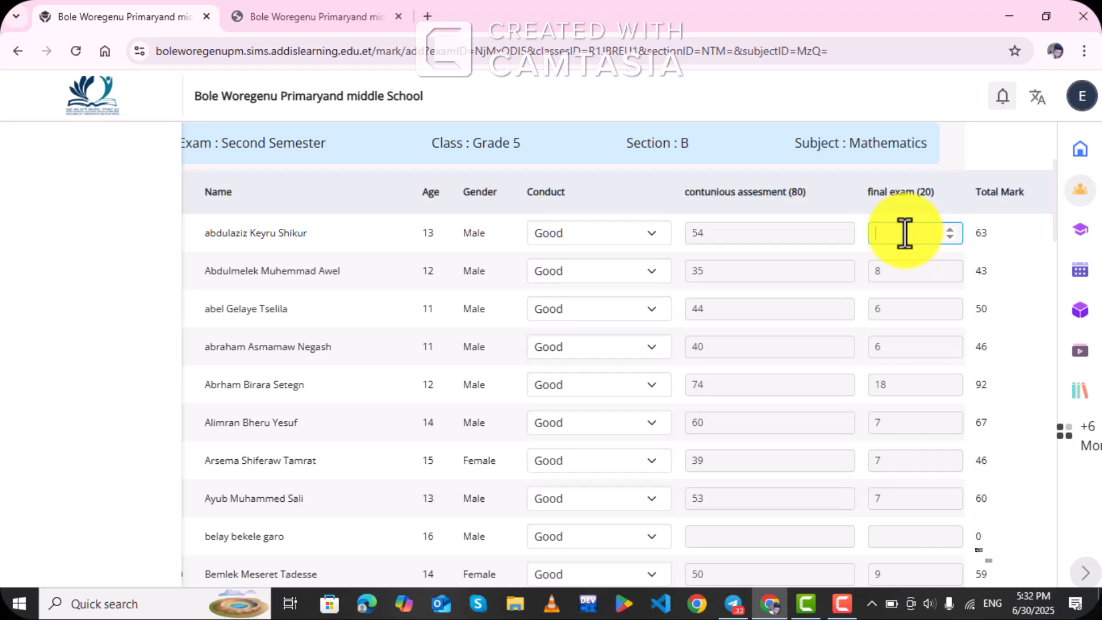
click(832, 305)
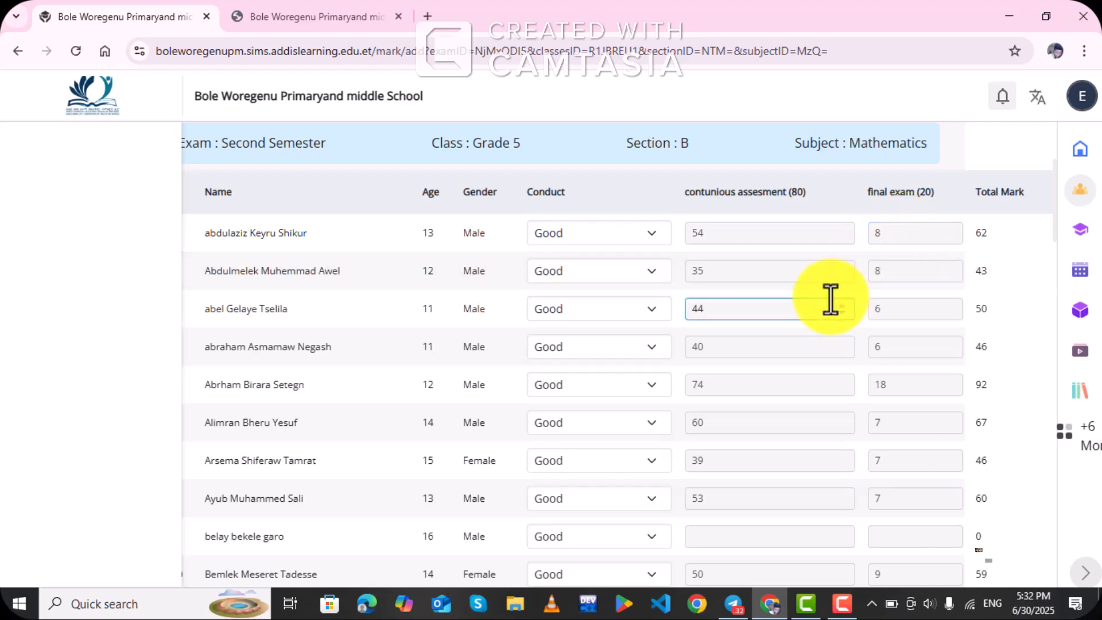
- Examine the conduct, continuous assessment, final exam and total marks of all students through the end of the sheet
scroll(801, 399, down, 20)
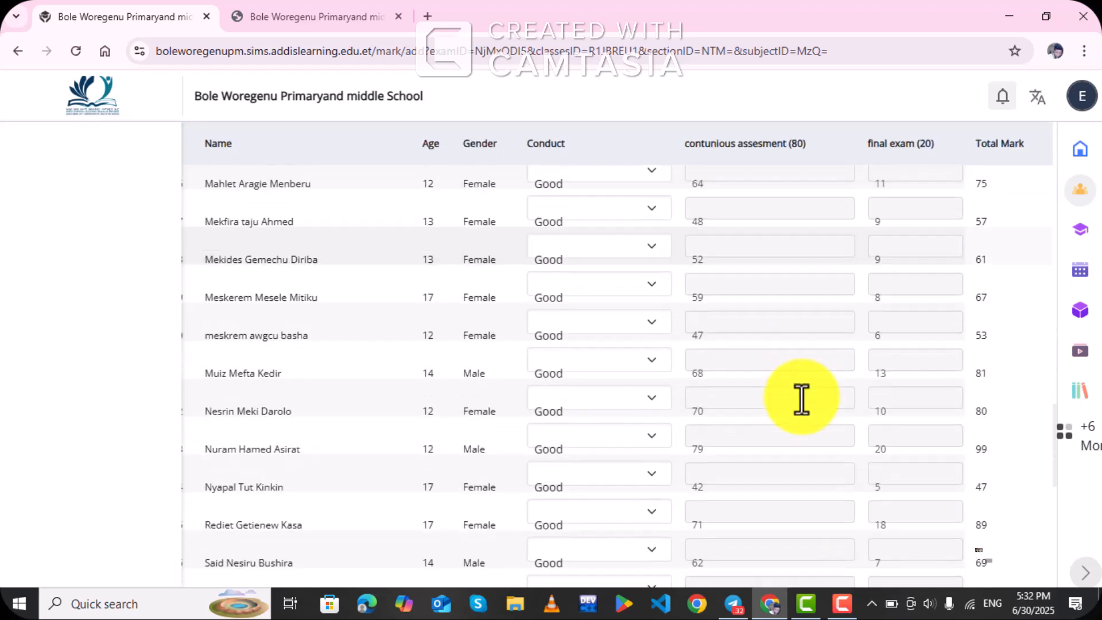
scroll(801, 399, down, 6)
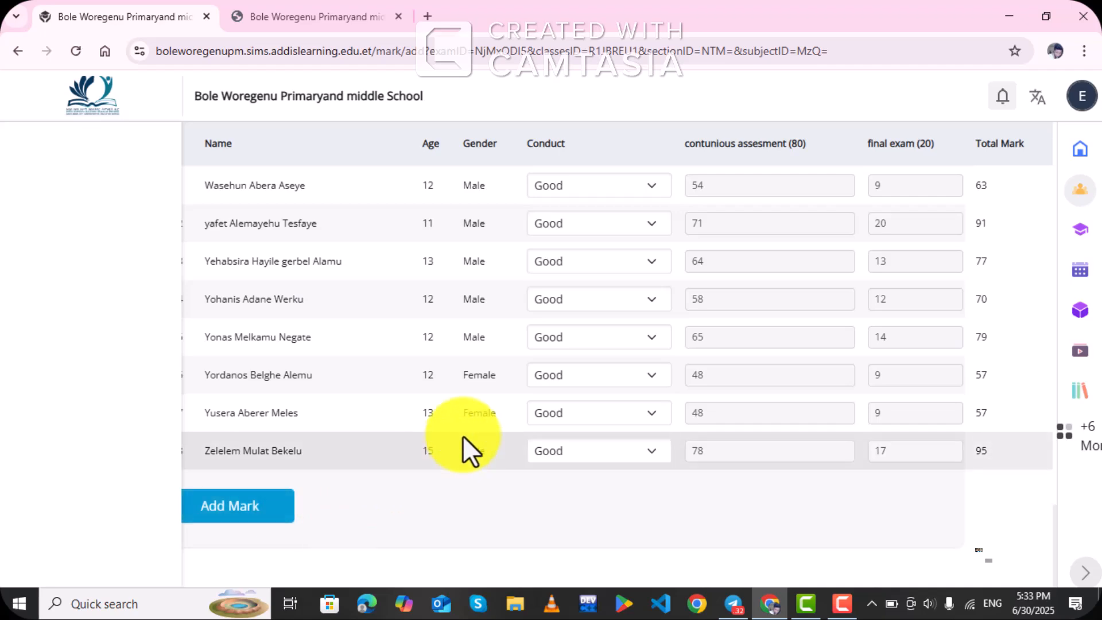
scroll(463, 436, up, 20)
scroll(463, 436, up, 15)
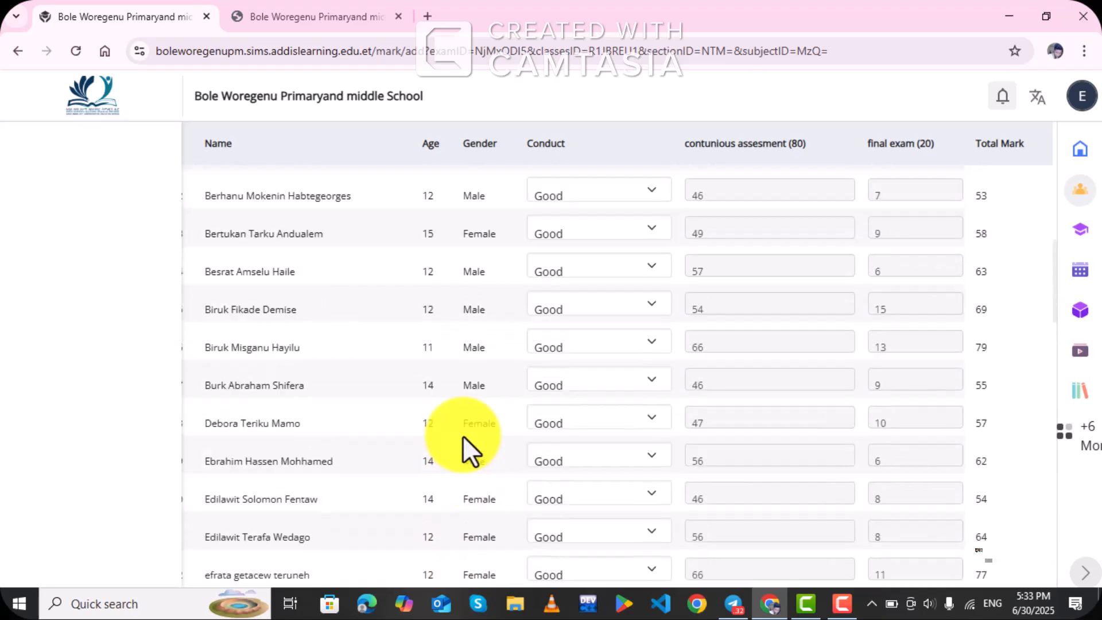
scroll(462, 436, down, 6)
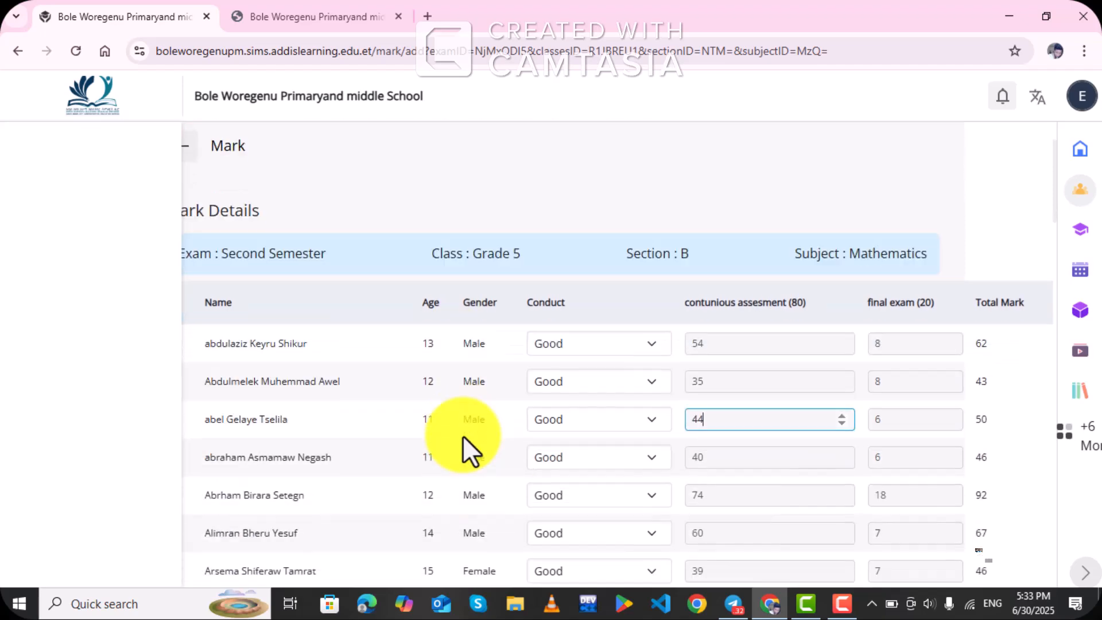
scroll(463, 436, down, 7)
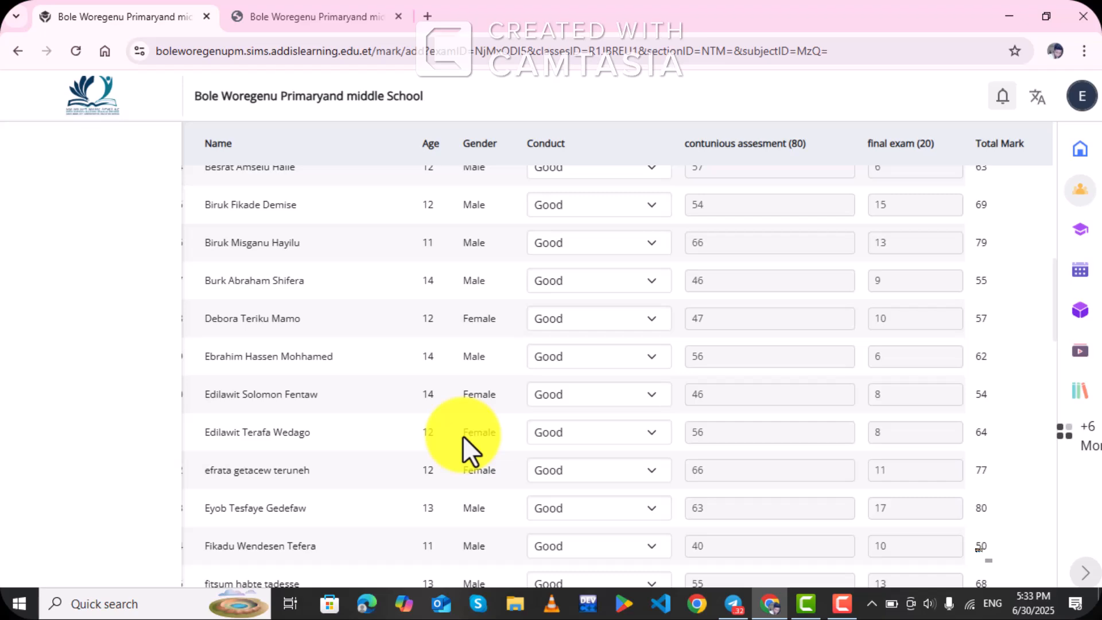
scroll(462, 436, down, 15)
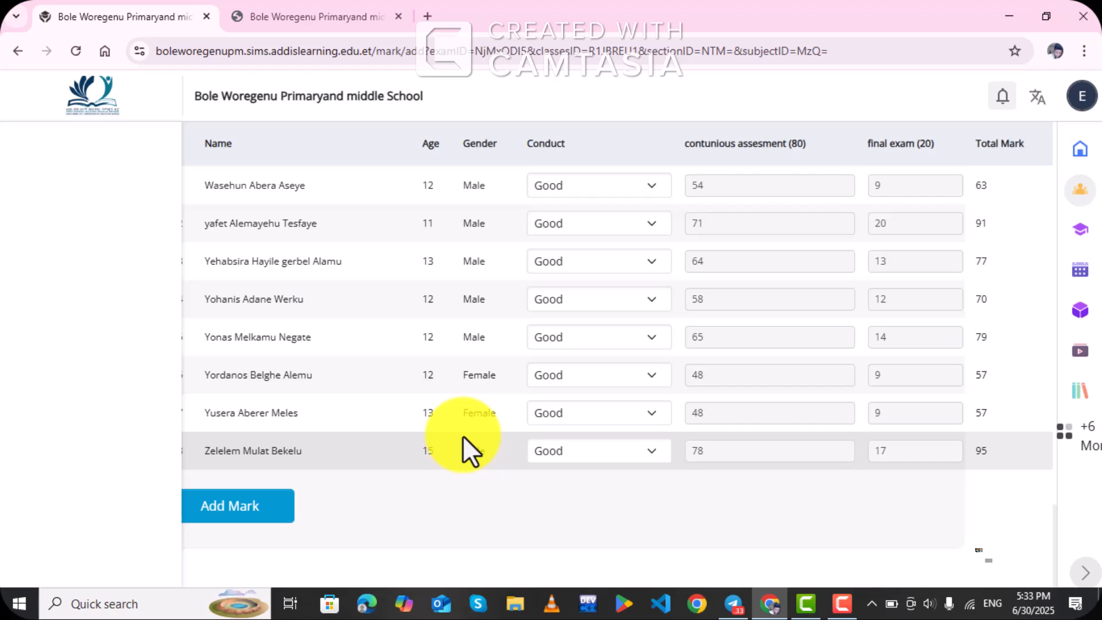
scroll(463, 436, up, 20)
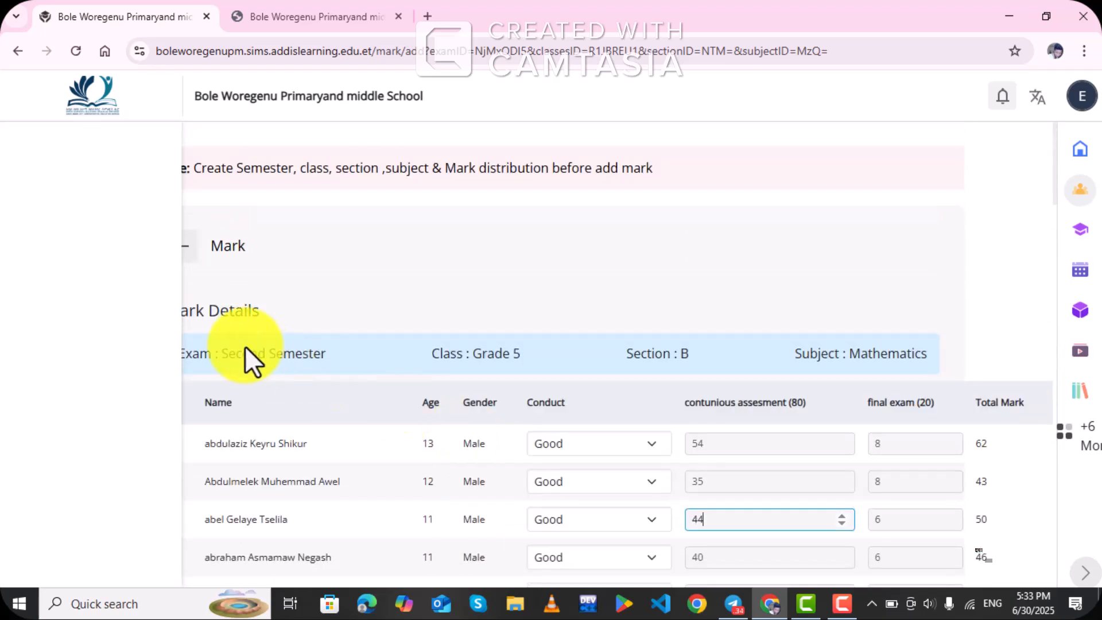
- Leave the Grade 5 section B Mathematics mark sheet and return to the Continuous Assessment list
click(189, 255)
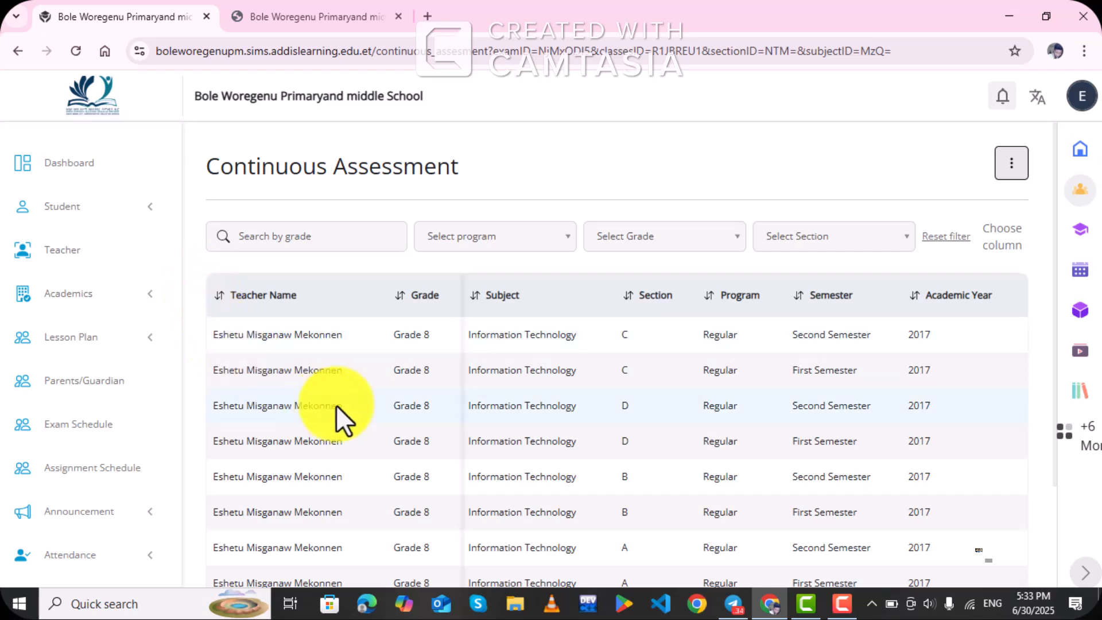
scroll(336, 405, down, 1)
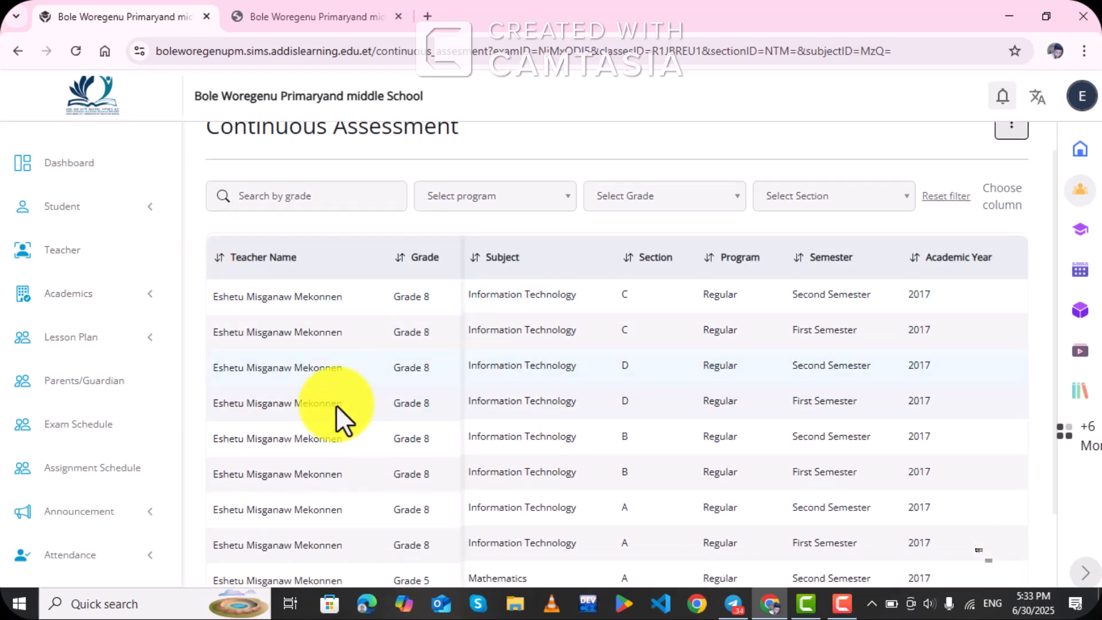
scroll(336, 406, down, 2)
- Open the Semester Result Master Sheet page of the Mark section
scroll(86, 451, down, 5)
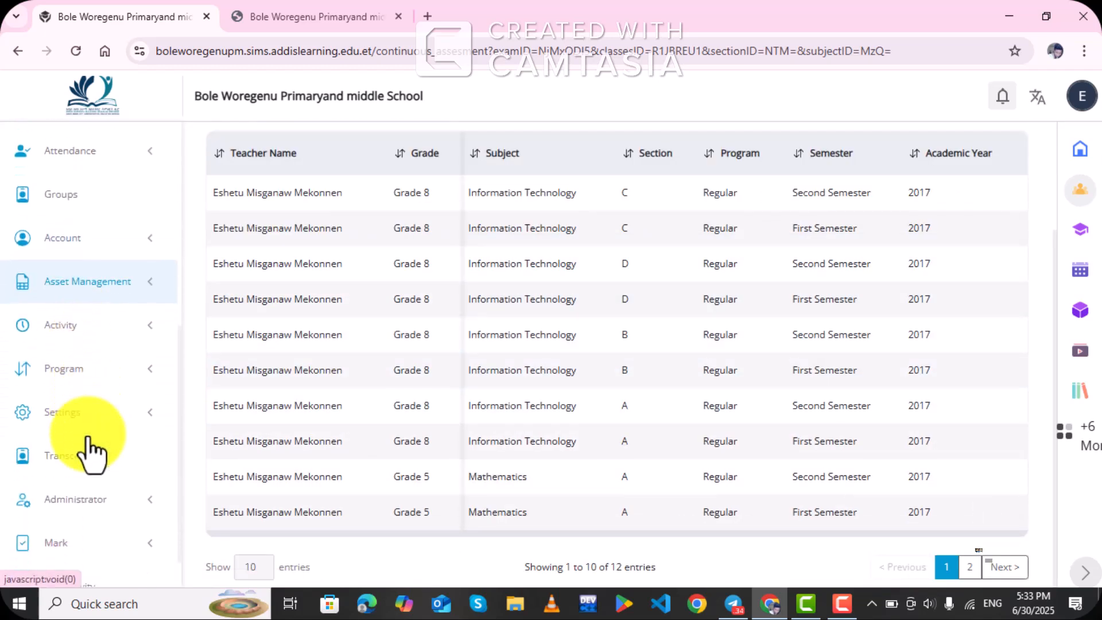
scroll(86, 450, down, 1)
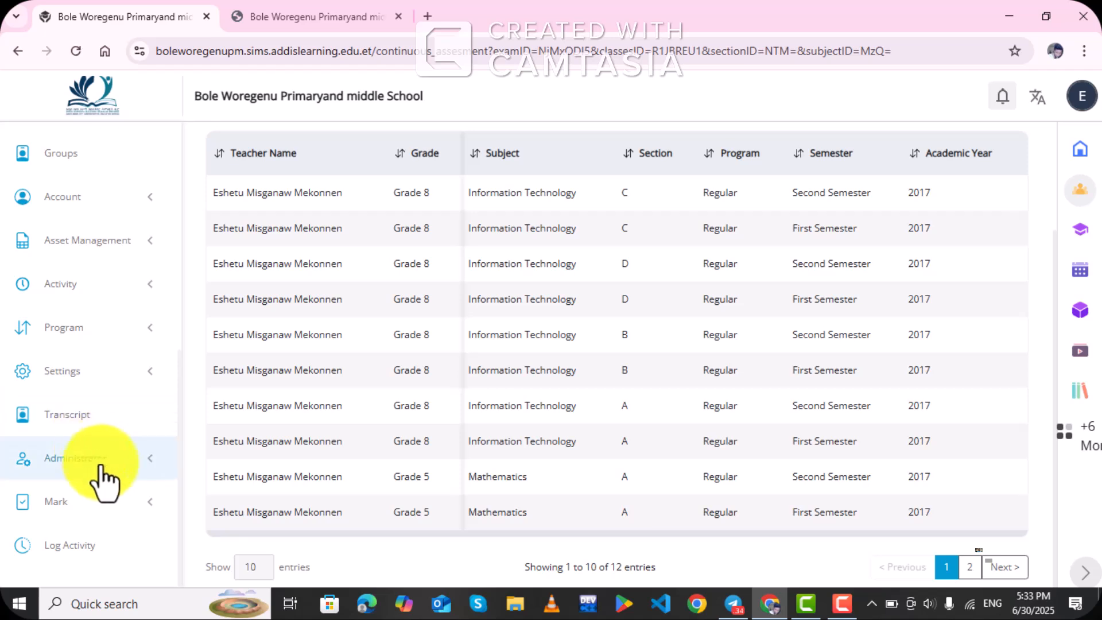
click(129, 523)
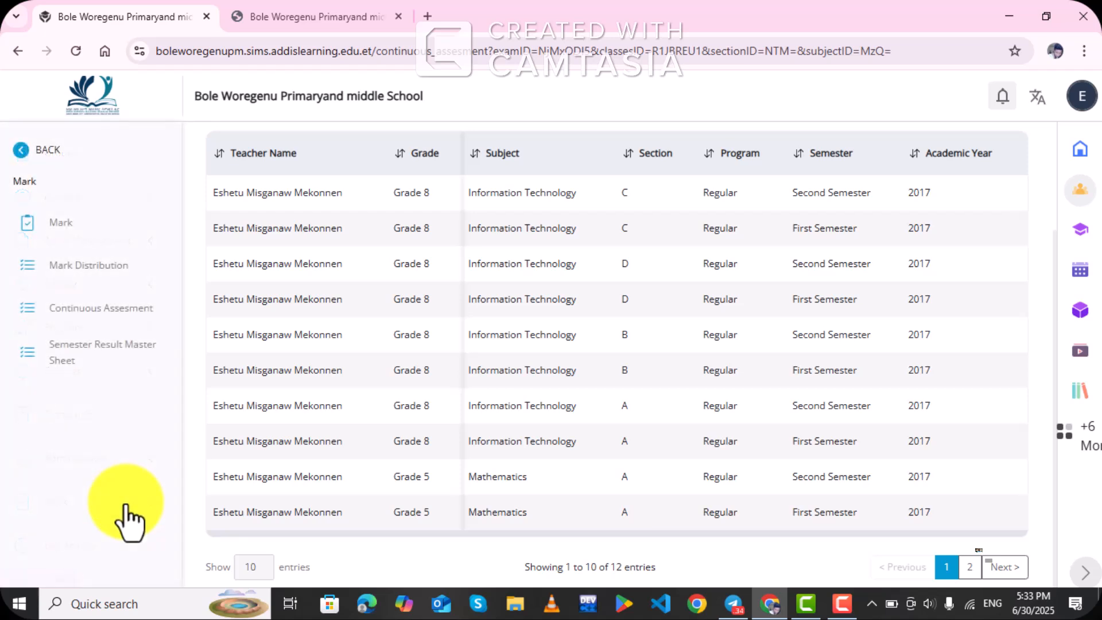
click(20, 152)
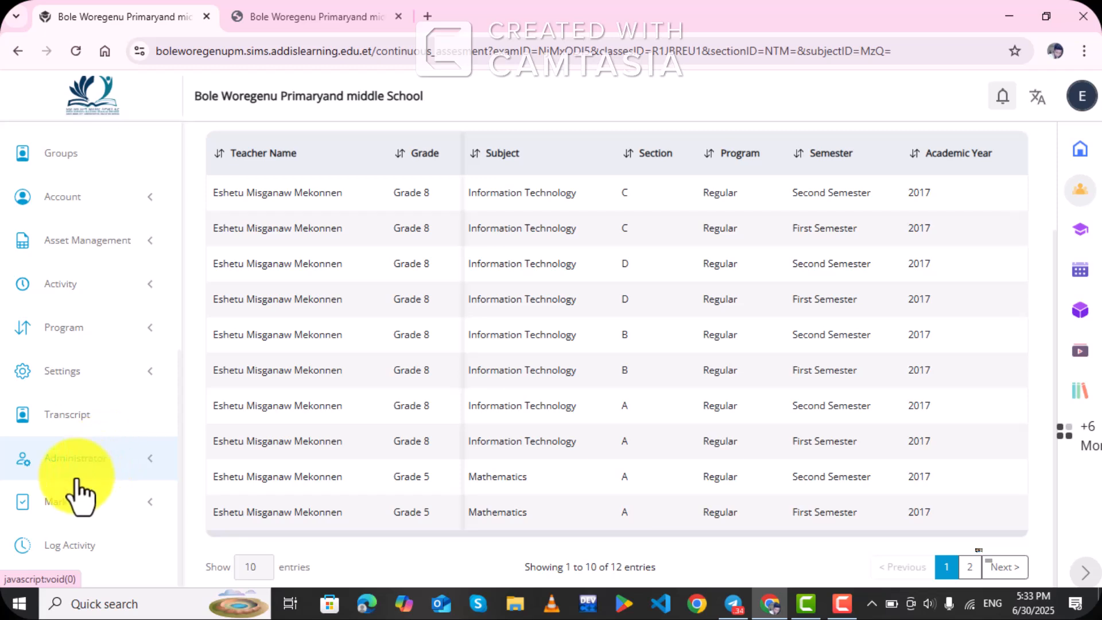
click(58, 503)
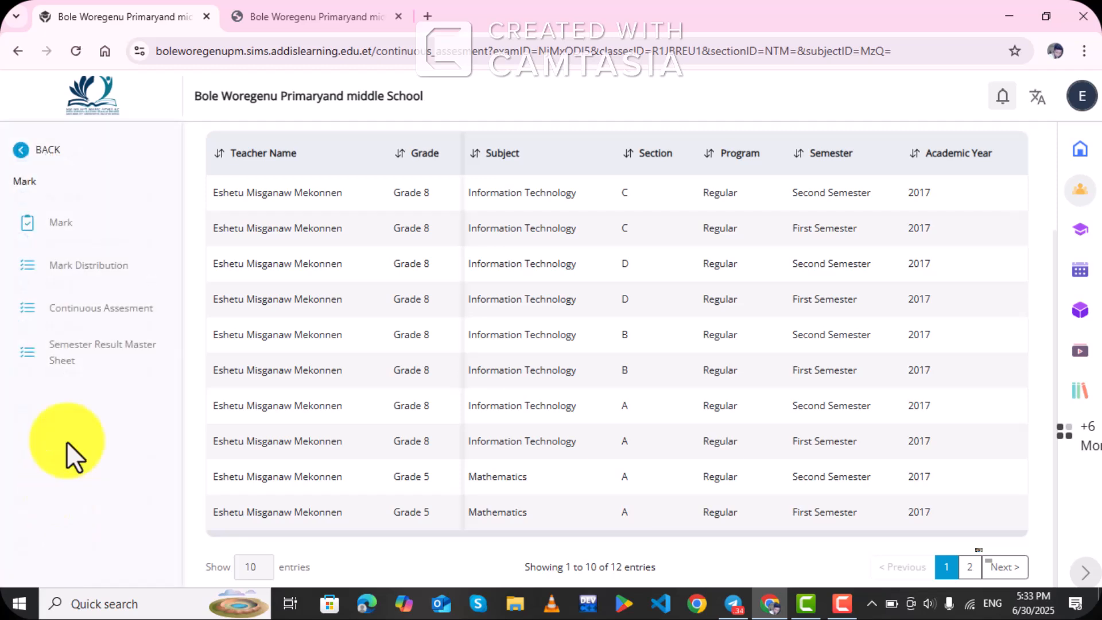
click(123, 351)
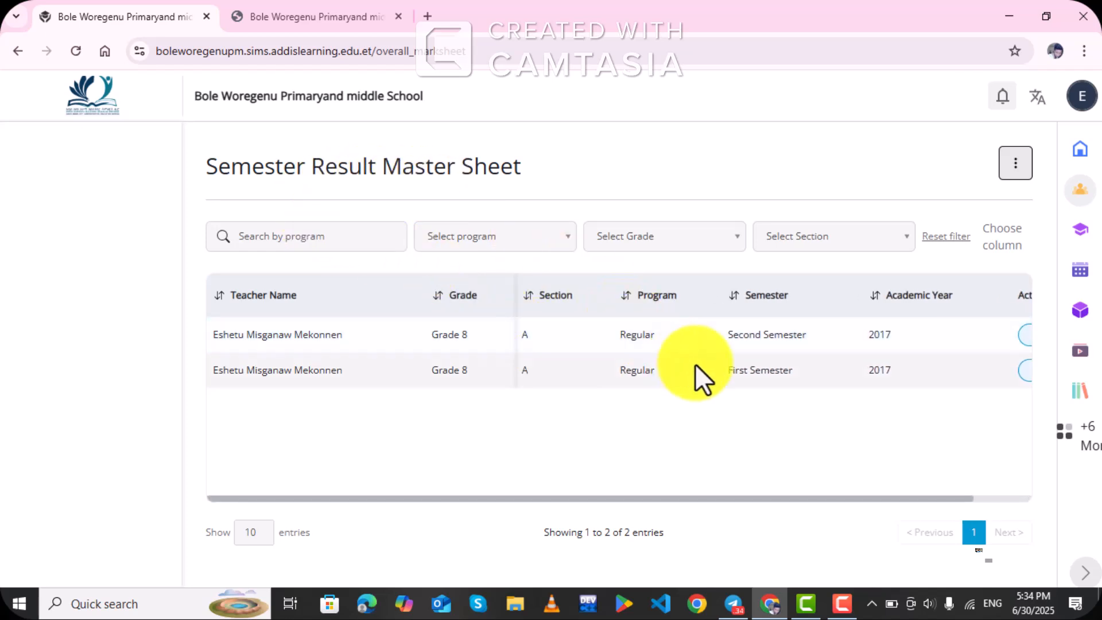
- View the first semester master sheet of Grade 8 section A and dismiss the promotion setting notice
scroll(698, 365, right, 3)
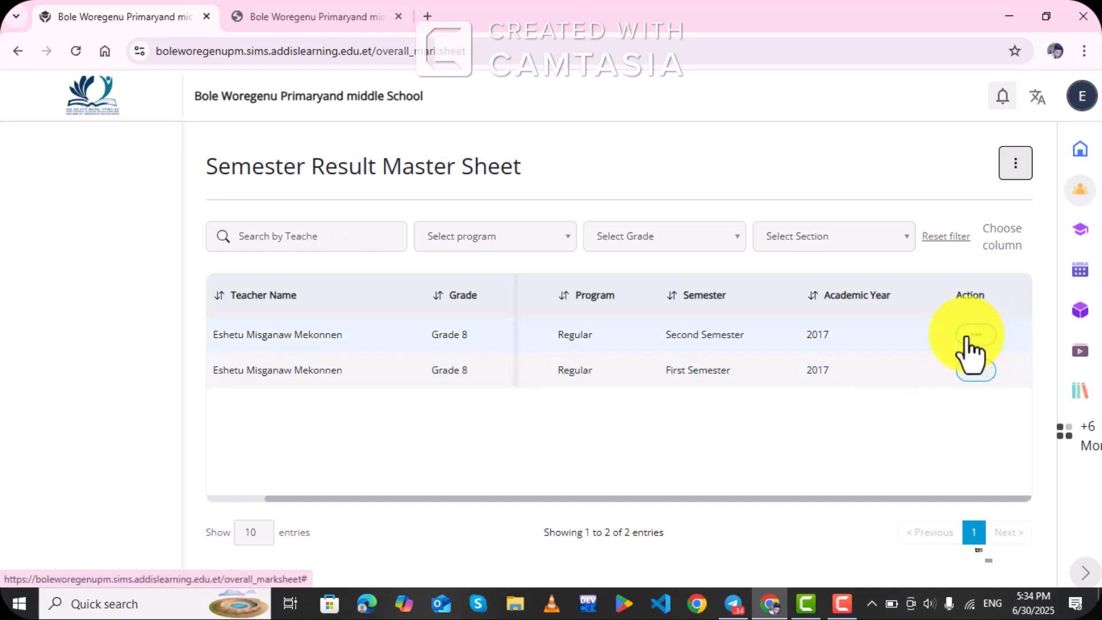
scroll(972, 354, left, 3)
scroll(971, 353, right, 3)
click(976, 372)
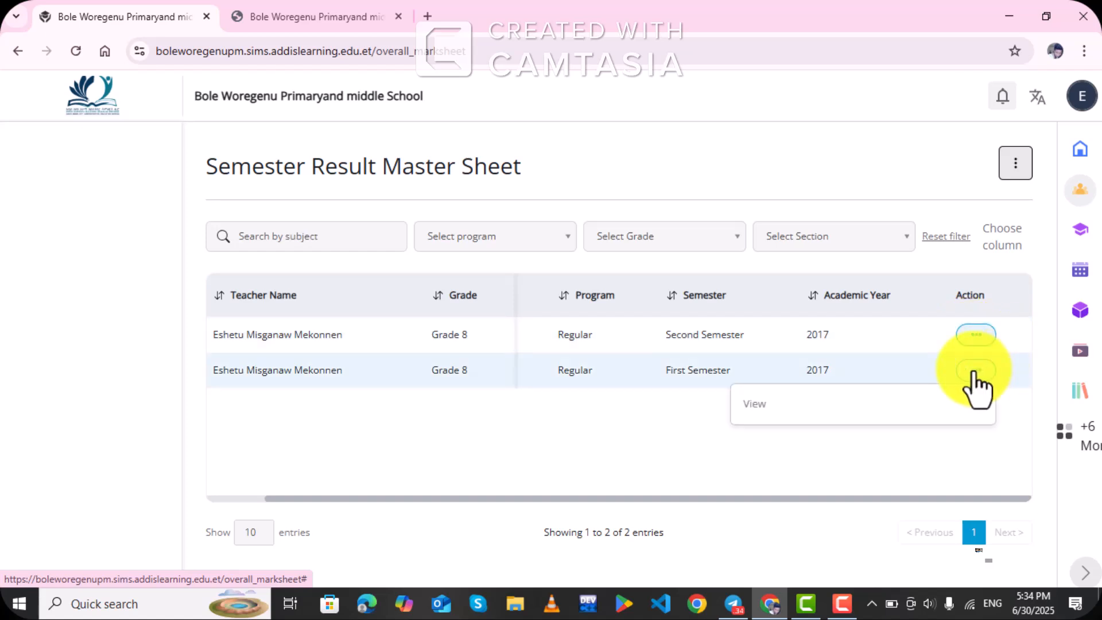
click(756, 406)
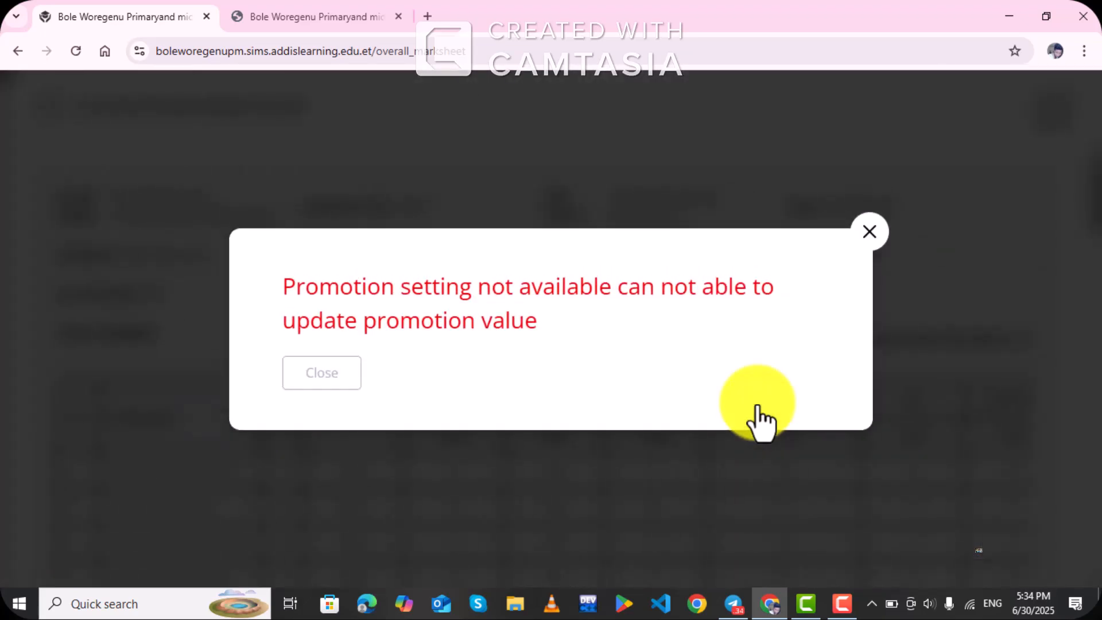
click(870, 231)
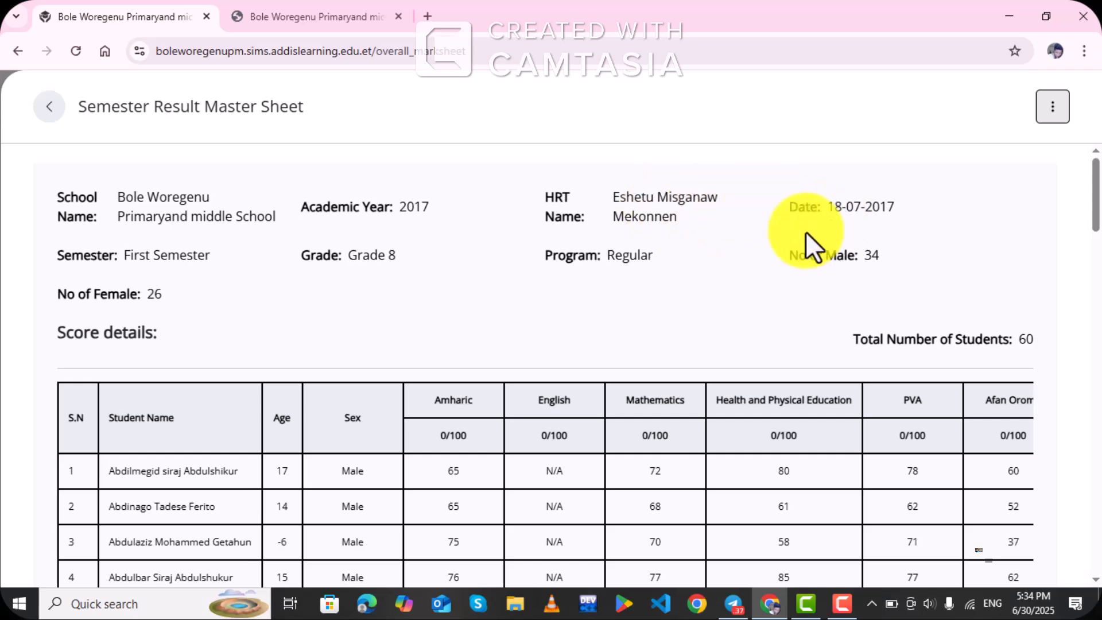
- Examine the first semester marks of the Grade 8 students across all subjects, through to the total and average columns
scroll(857, 228, down, 2)
scroll(856, 228, down, 2)
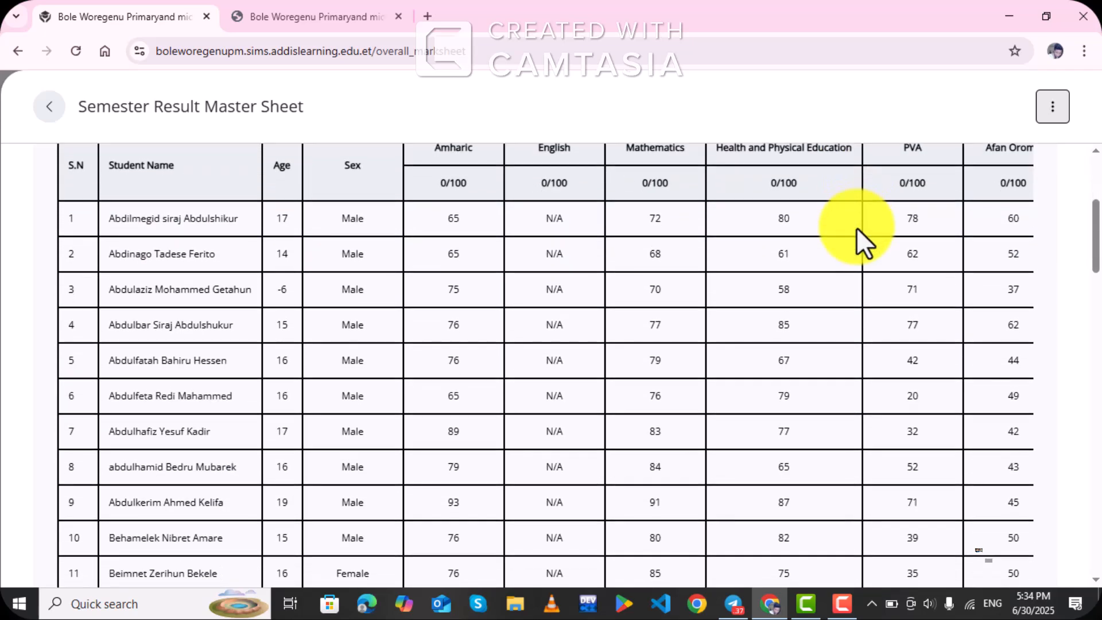
scroll(857, 228, up, 1)
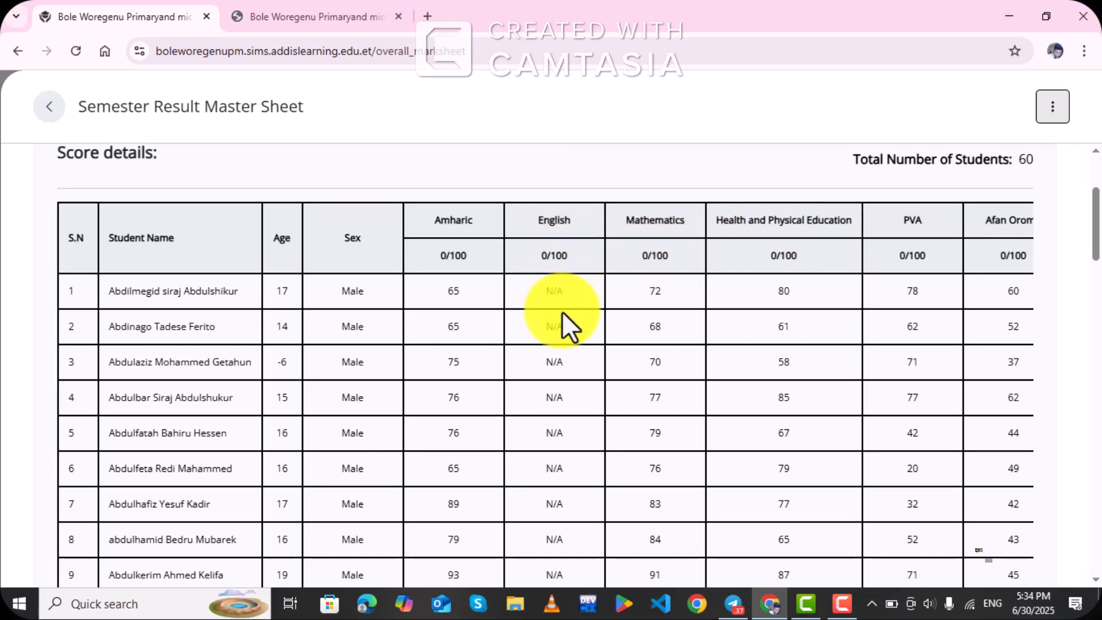
scroll(562, 311, right, 1)
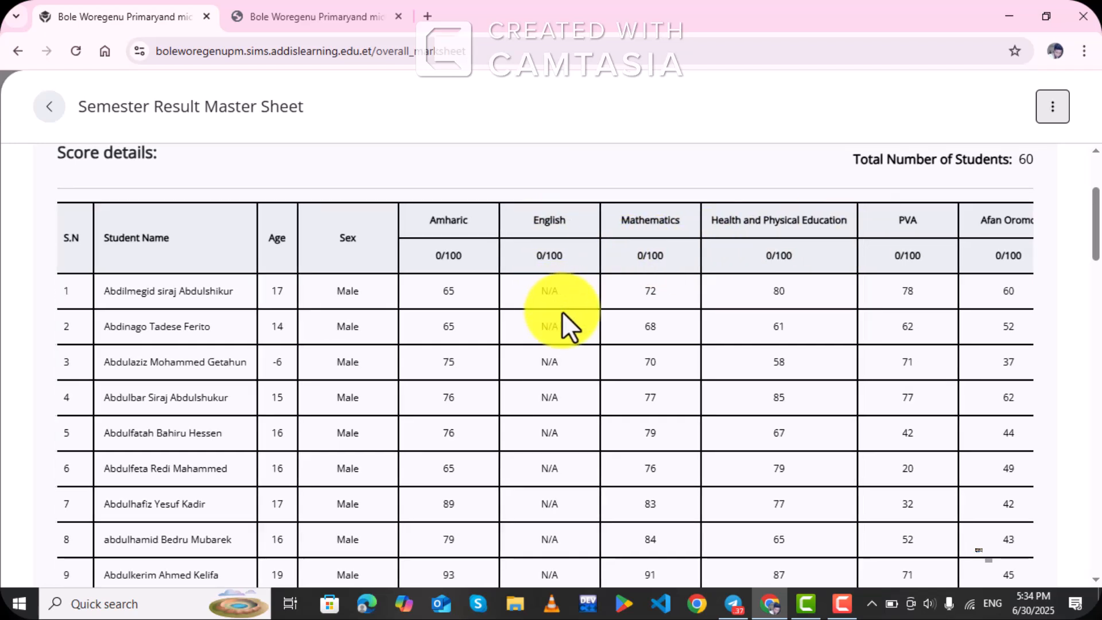
scroll(563, 311, right, 2)
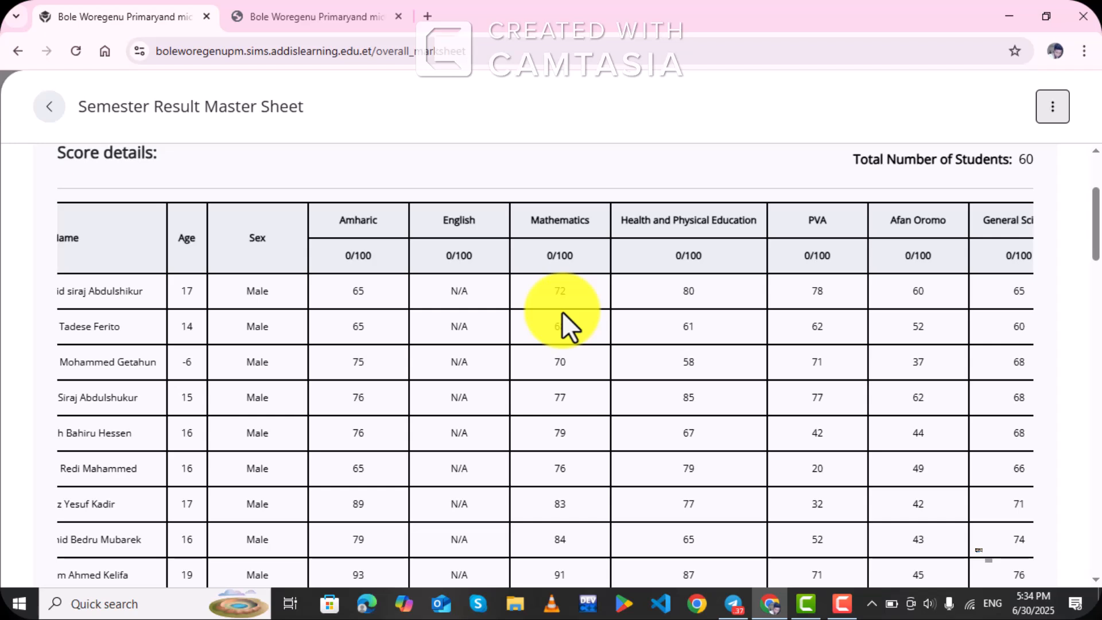
scroll(562, 311, left, 1)
scroll(563, 311, right, 3)
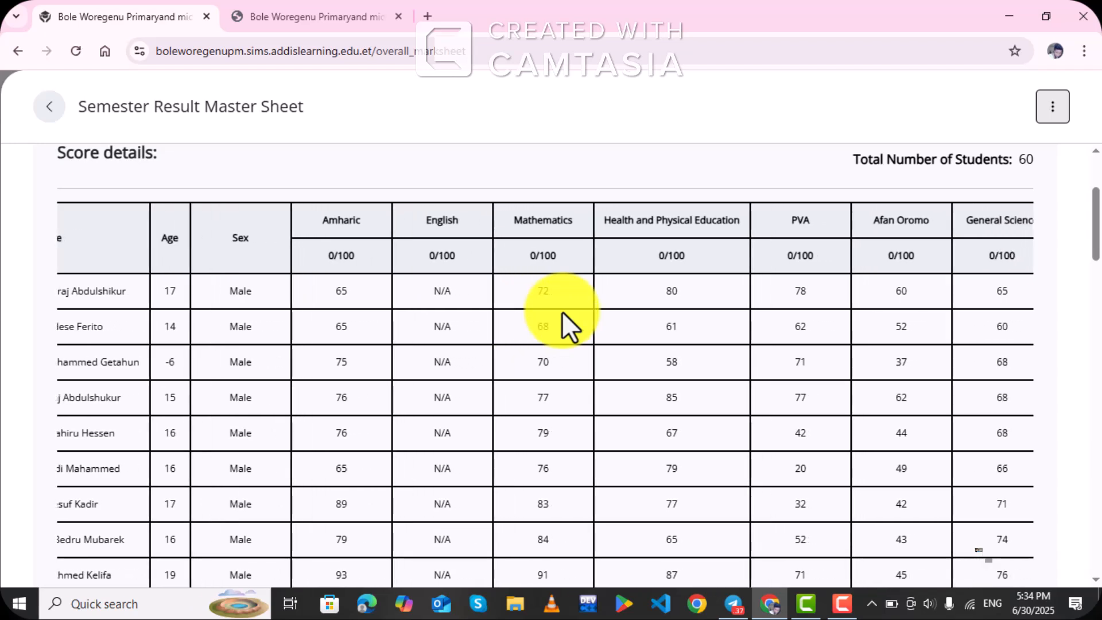
scroll(563, 311, right, 3)
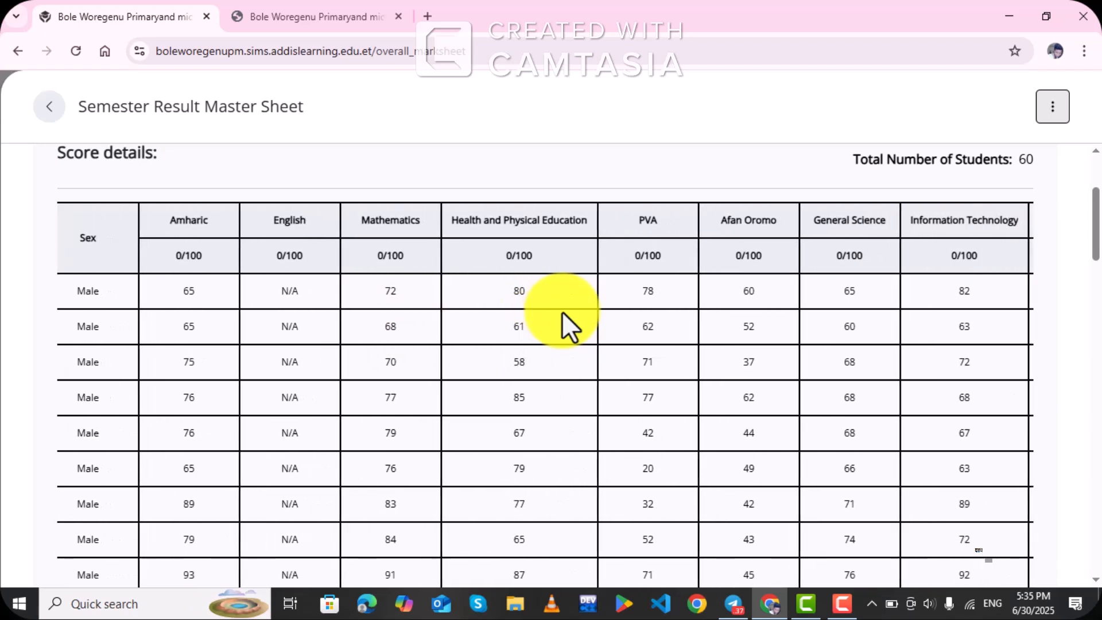
scroll(562, 311, right, 1)
scroll(563, 311, right, 4)
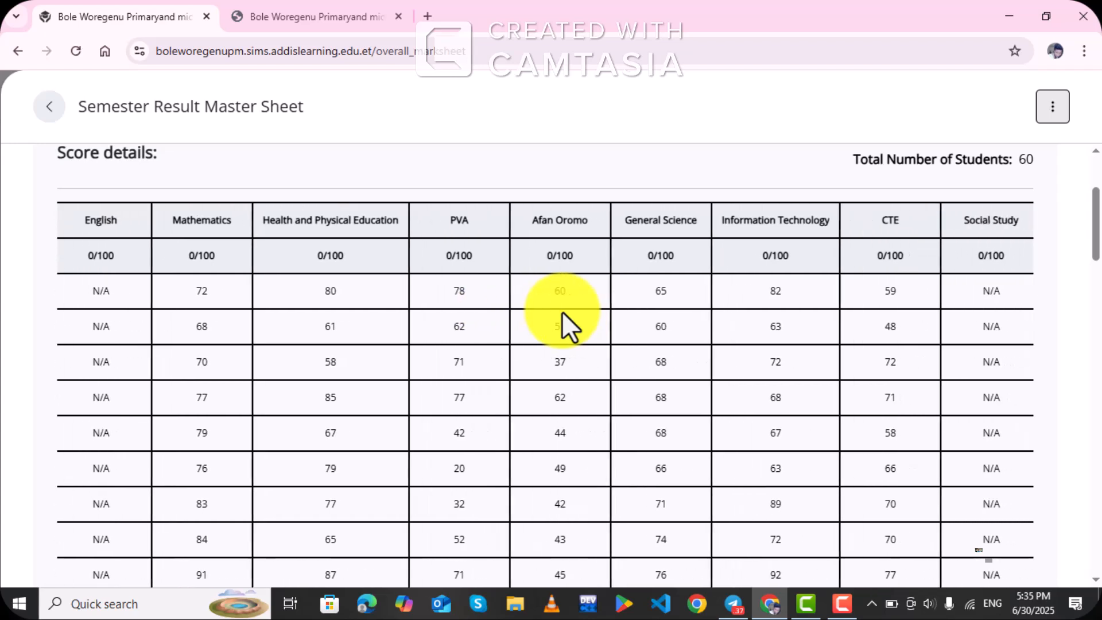
scroll(562, 311, right, 2)
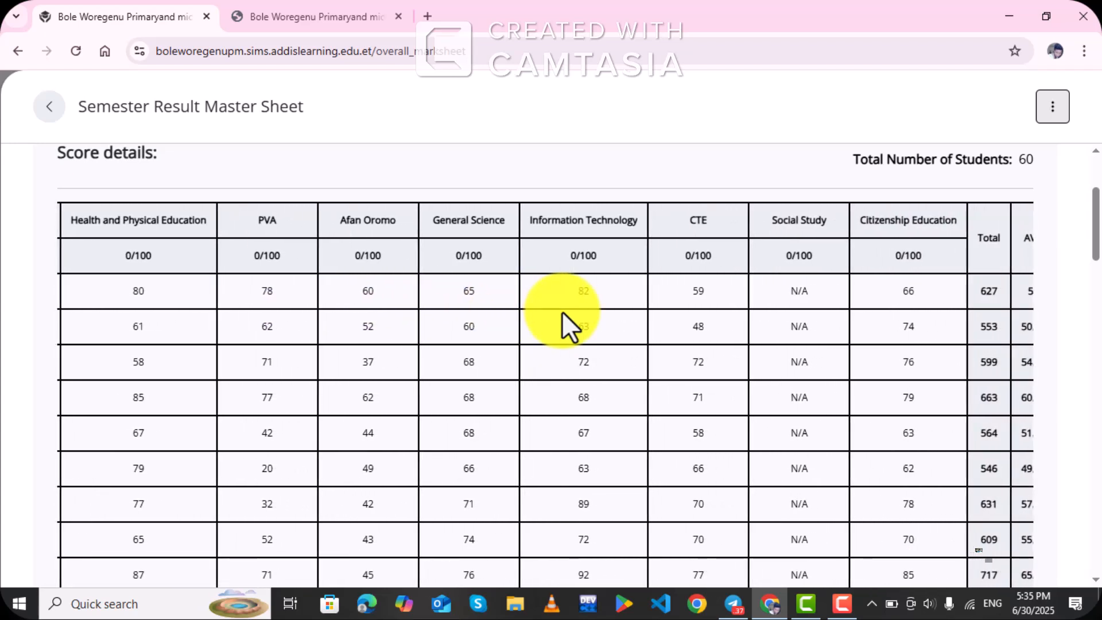
scroll(563, 311, right, 2)
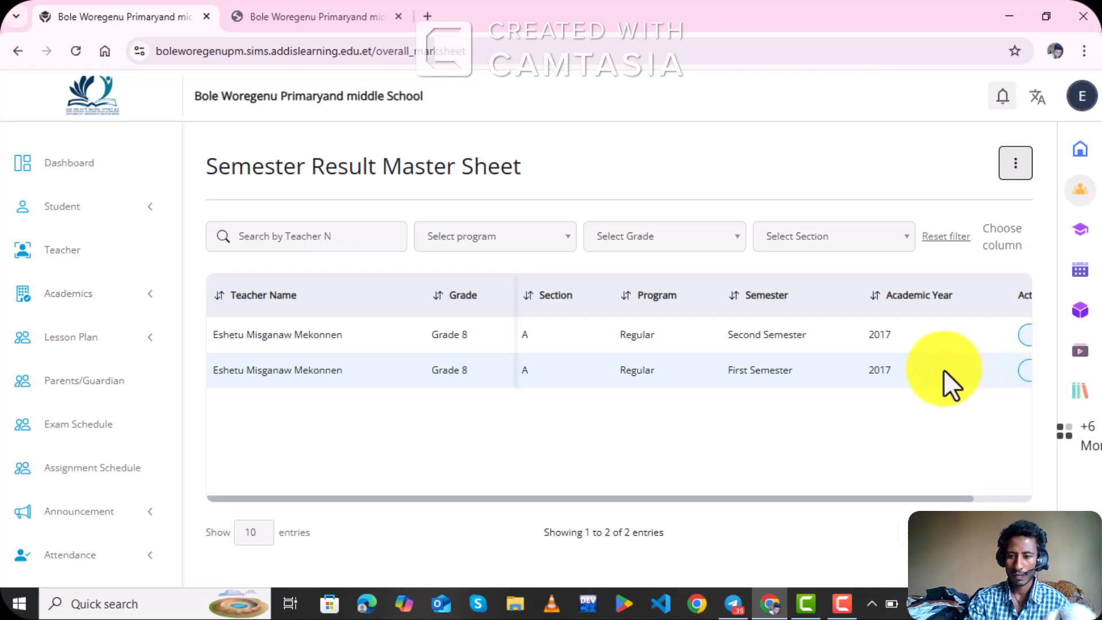
- View the second semester master sheet of Grade 8 section A and dismiss the promotion setting notice
scroll(942, 370, right, 1)
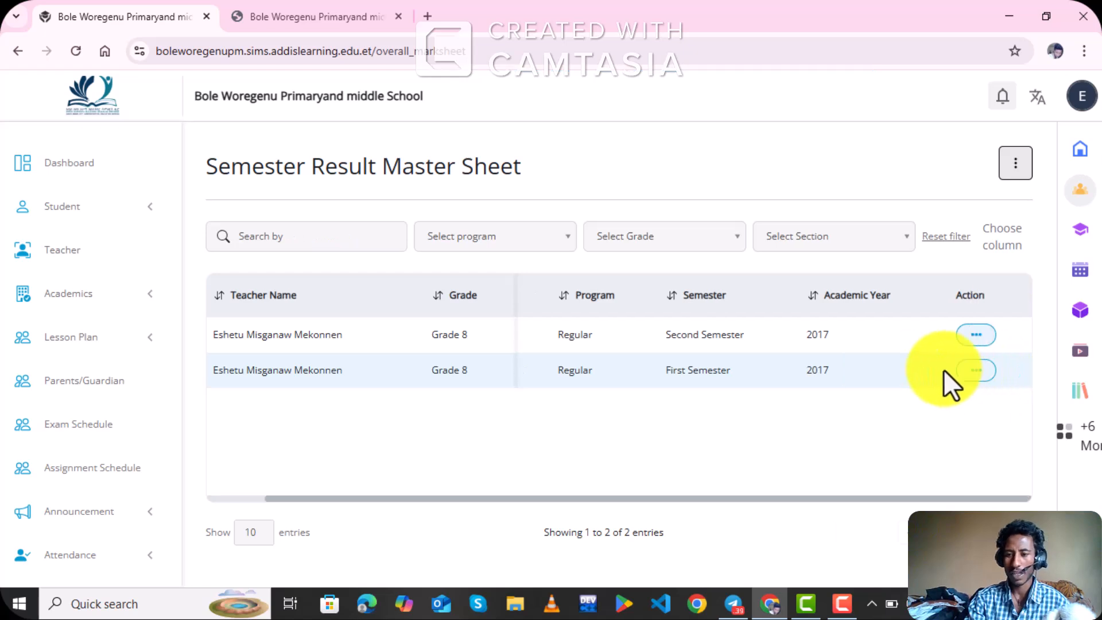
click(976, 371)
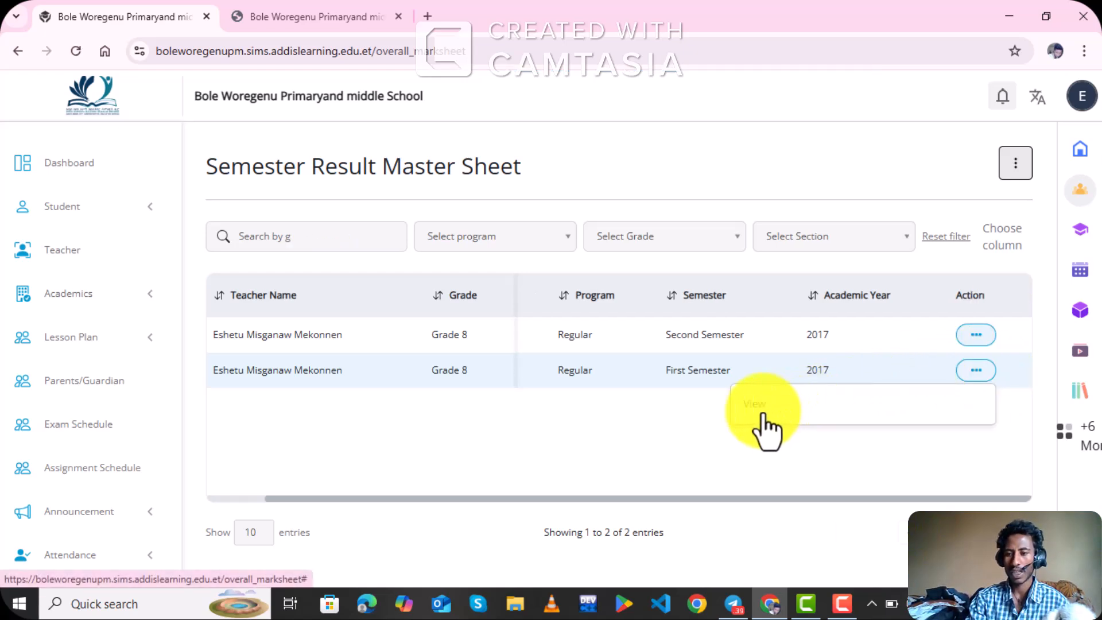
click(975, 335)
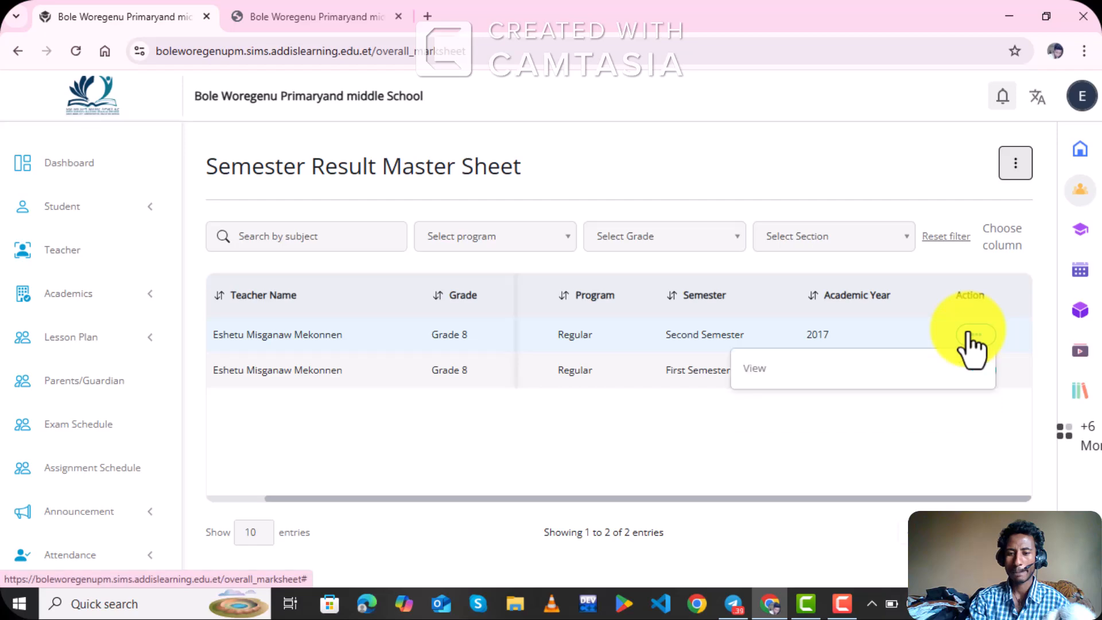
click(756, 373)
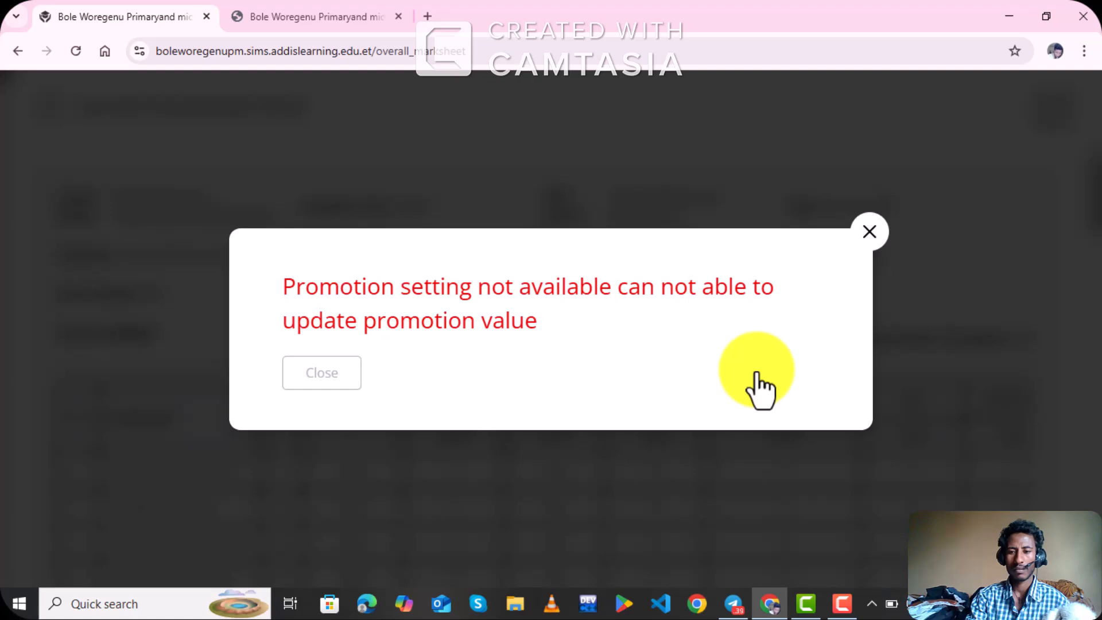
click(871, 234)
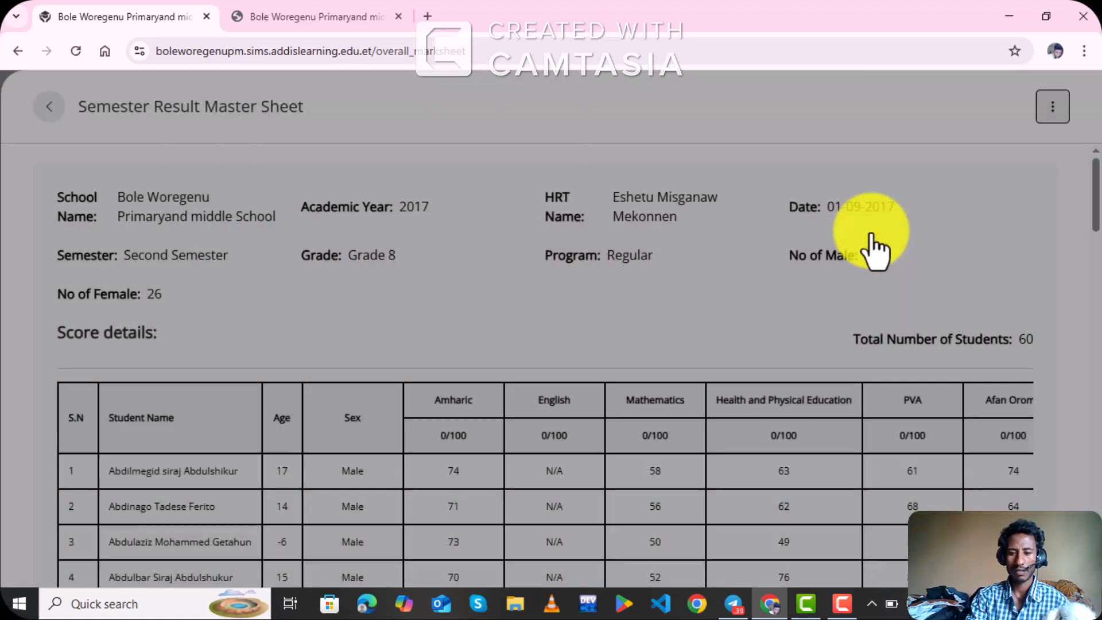
- Examine the second semester subject marks, totals, averages, ranks and fail counts of the Grade 8 students, and return to the sheet's header details
scroll(671, 423, down, 1)
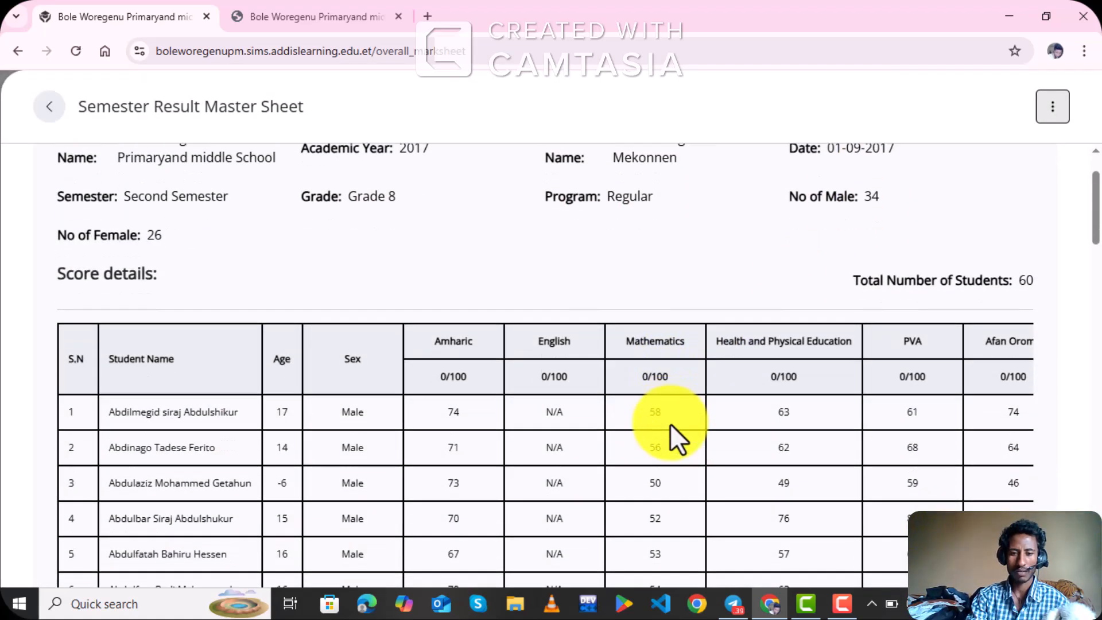
scroll(670, 422, down, 1)
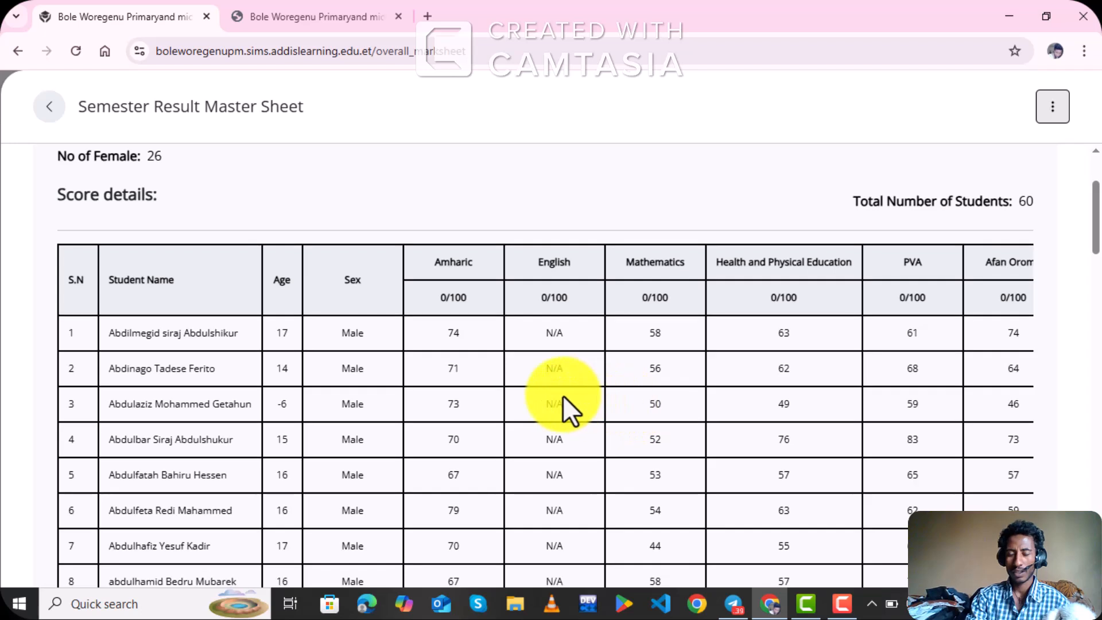
scroll(701, 390, right, 2)
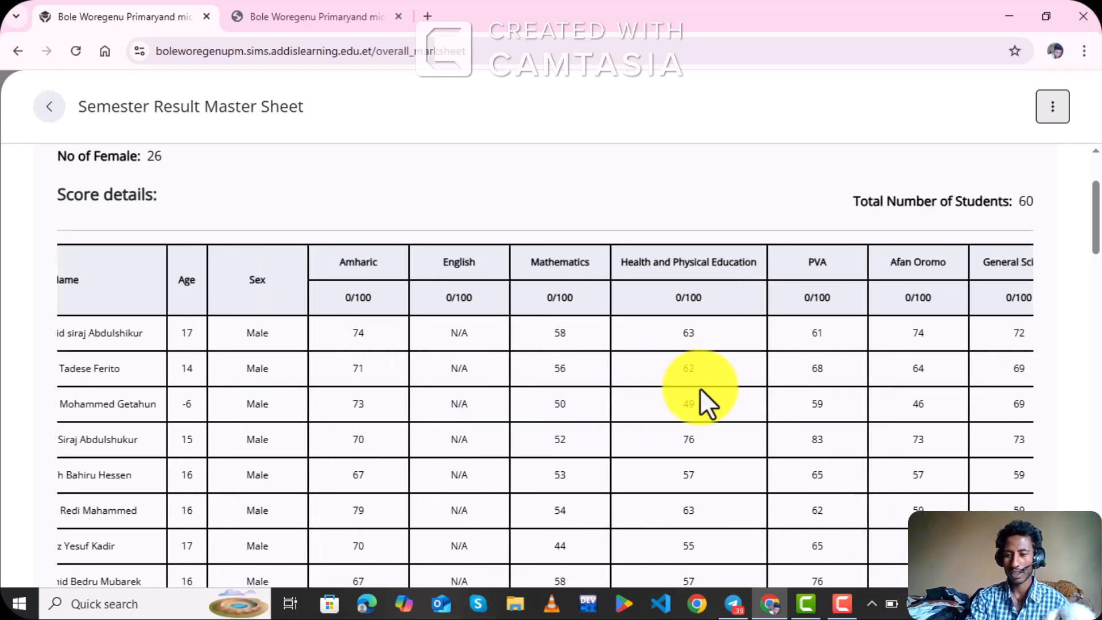
scroll(700, 388, right, 3)
scroll(700, 389, right, 5)
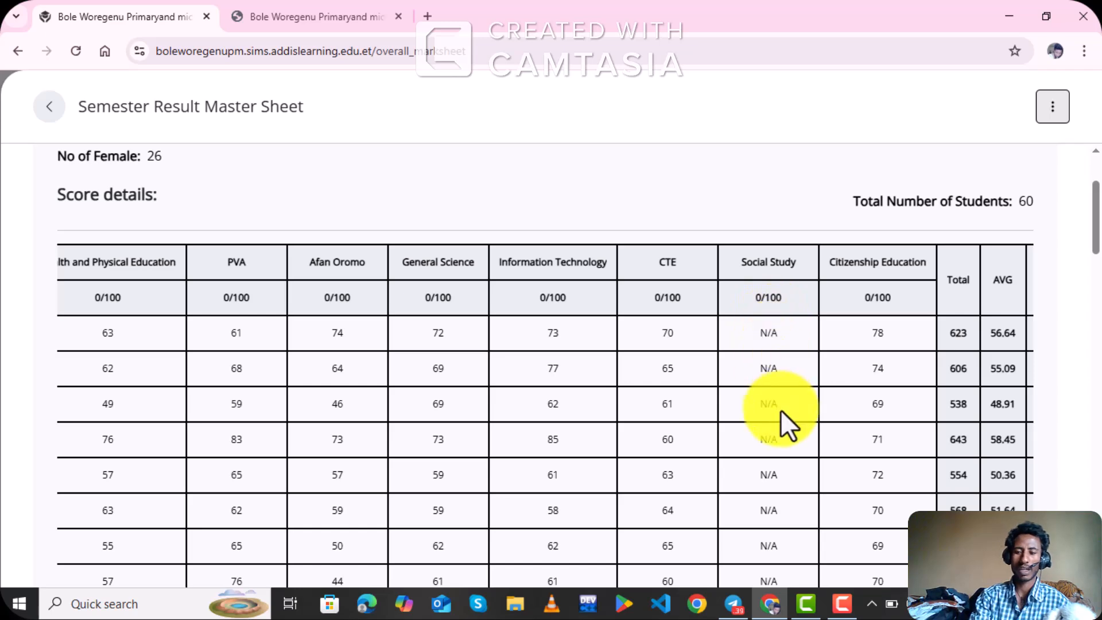
scroll(782, 410, down, 2)
scroll(781, 411, right, 2)
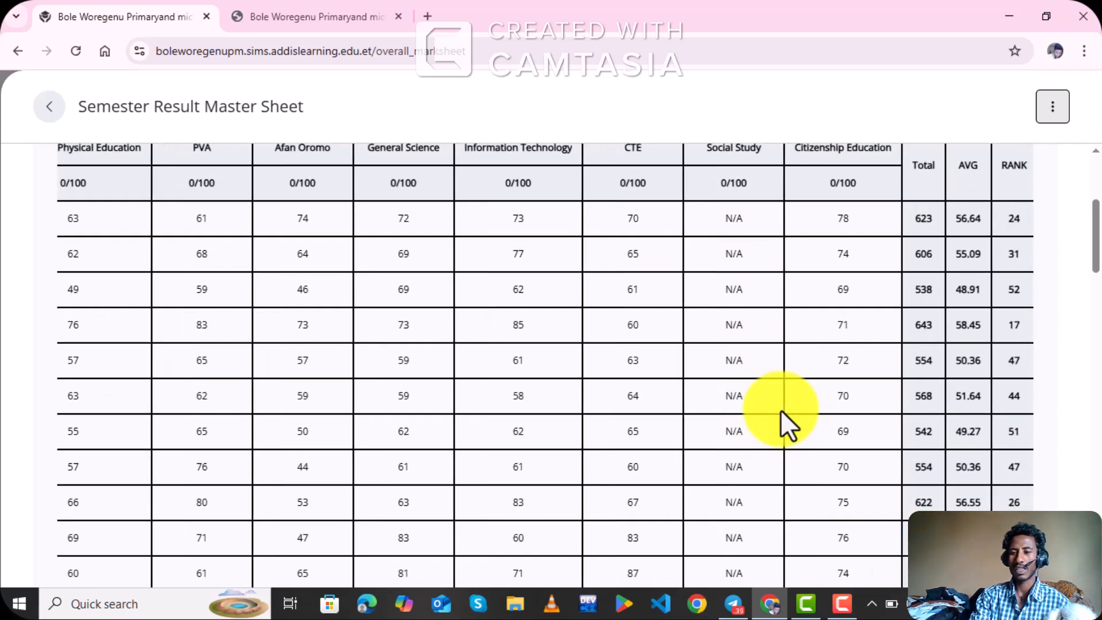
scroll(780, 410, up, 2)
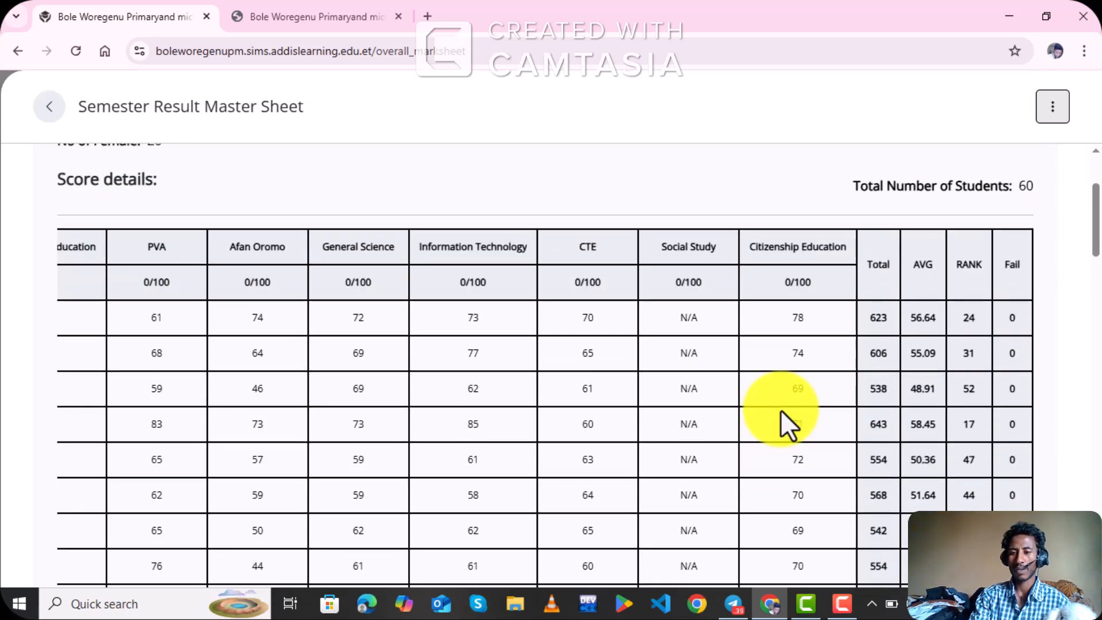
scroll(780, 410, down, 8)
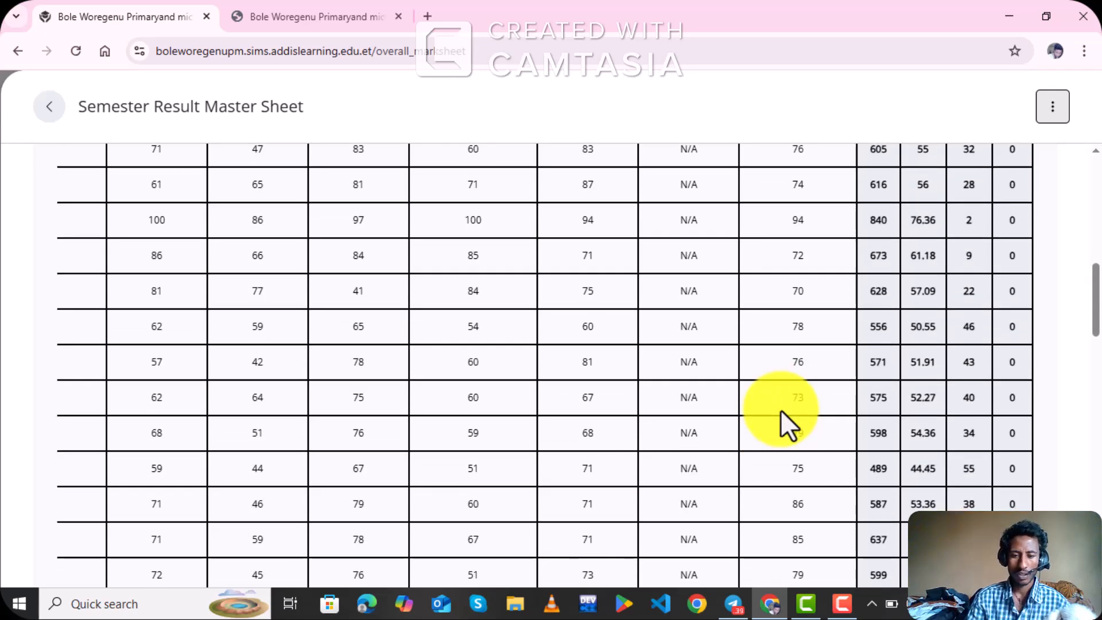
scroll(781, 411, left, 5)
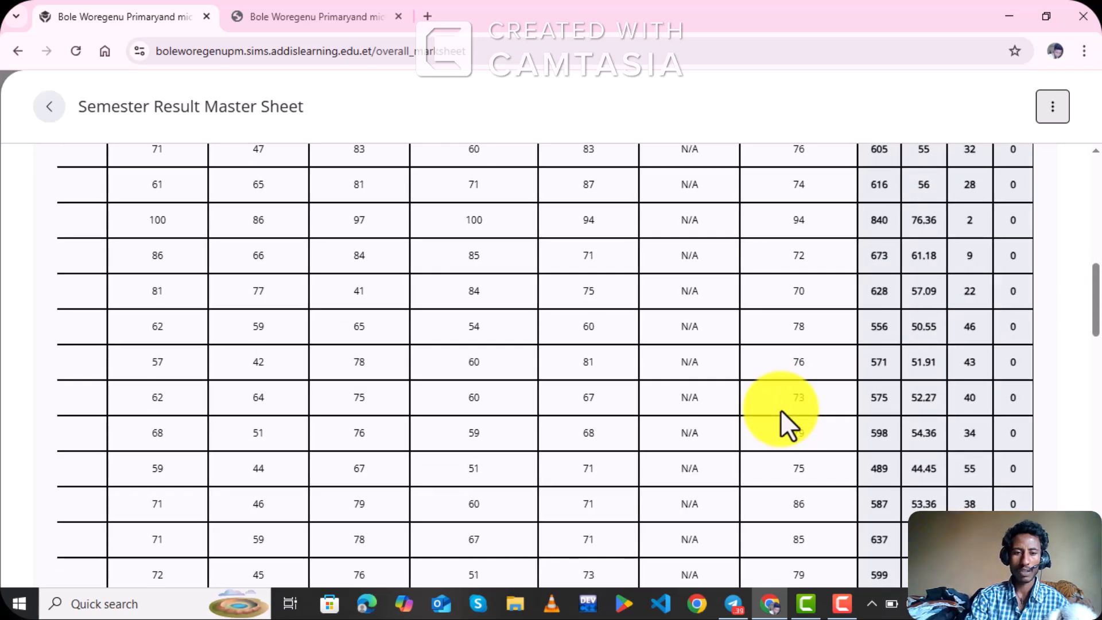
scroll(781, 411, left, 3)
scroll(780, 410, up, 10)
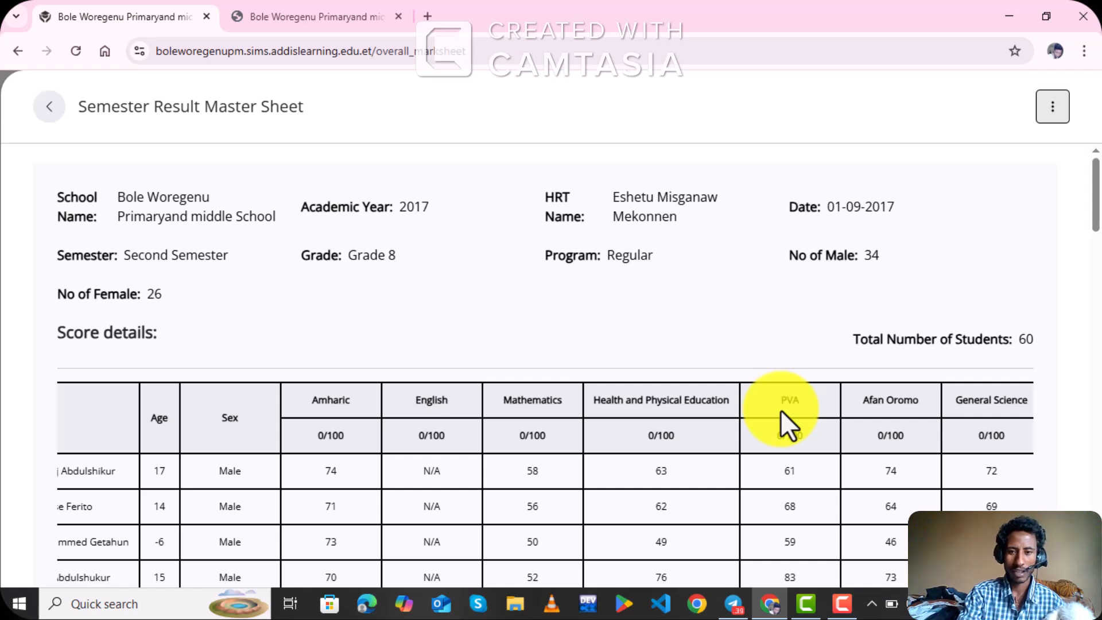
scroll(781, 410, down, 2)
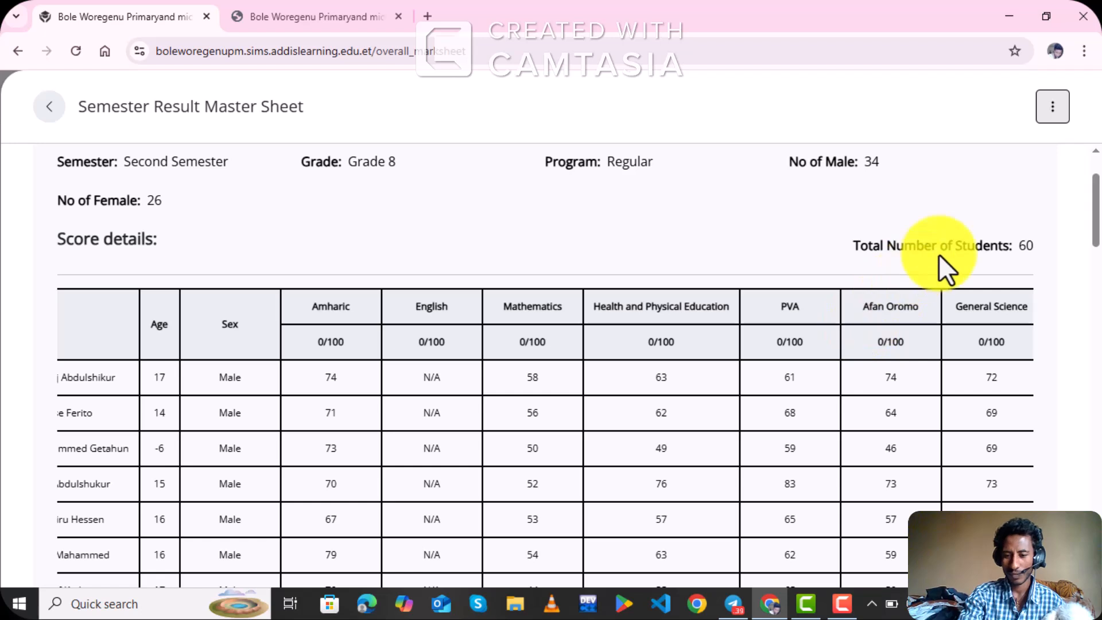
click(843, 602)
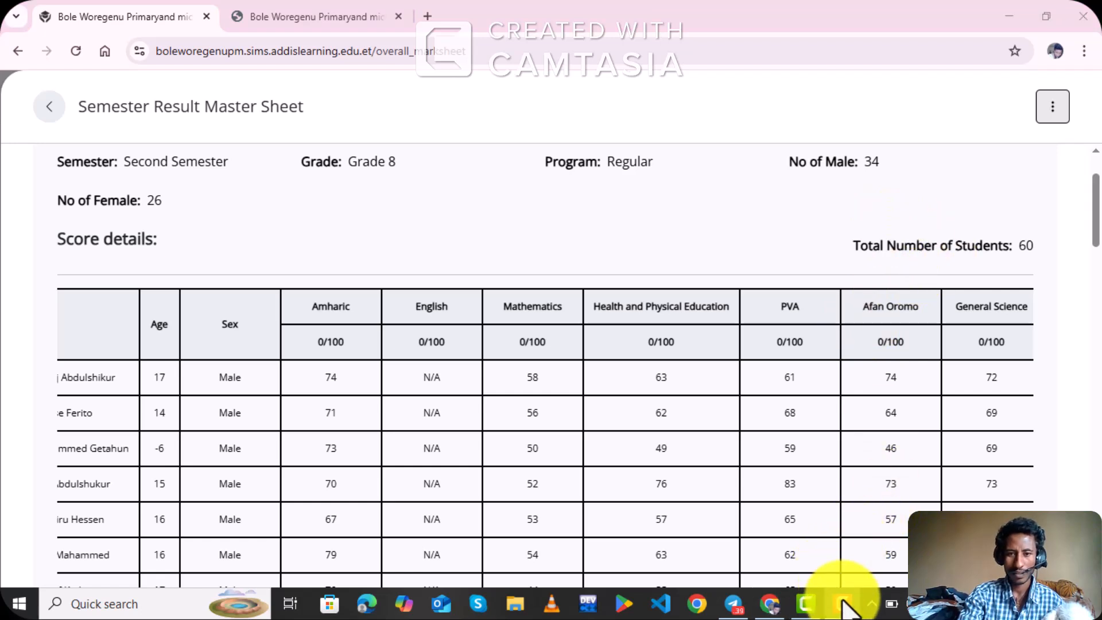